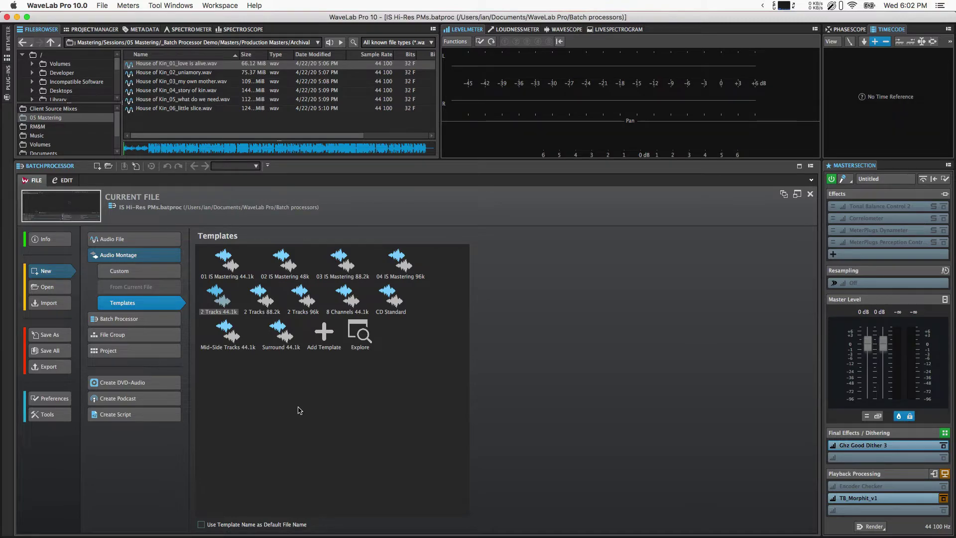
# Bring the _Batch Processor Demo Finder window with the six Archival WAVs to the front.
pyautogui.hotkey('ctrl', 'Up')
pyautogui.click(693, 174)
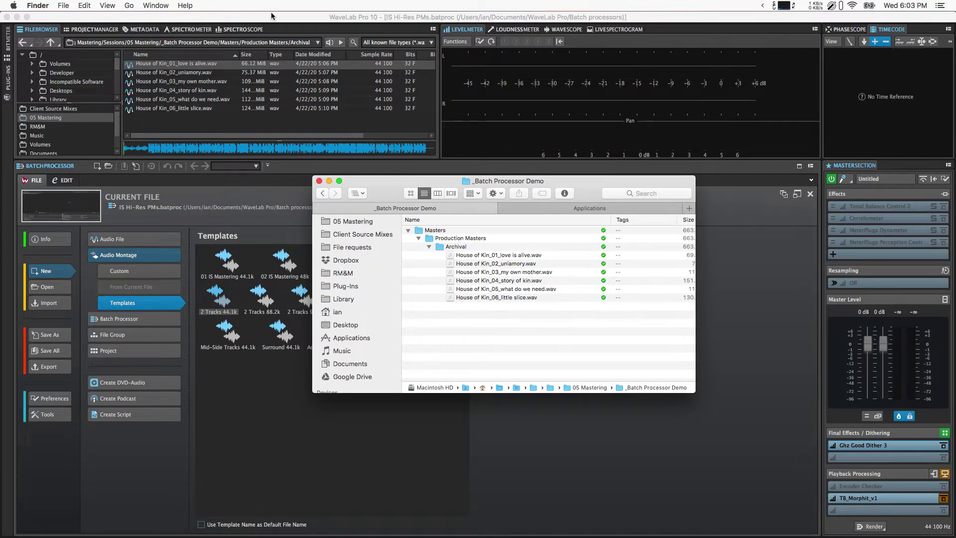
# Return WaveLab to the front, showing the IS Hi-Res PMs batch processor.
pyautogui.click(269, 355)
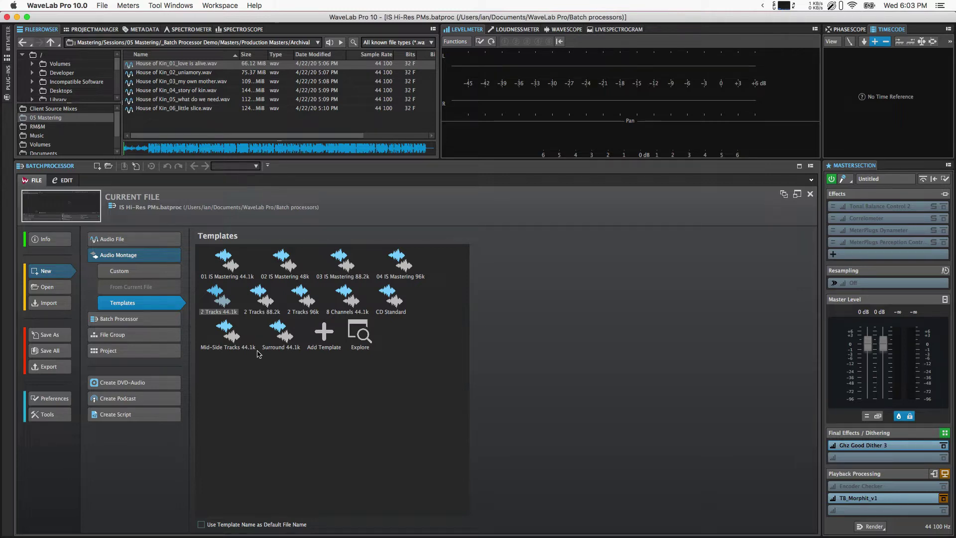
# Create a new Custom batch processor, then close the empty Untitled 1 to return to IS Hi-Res PMs.
pyautogui.click(35, 181)
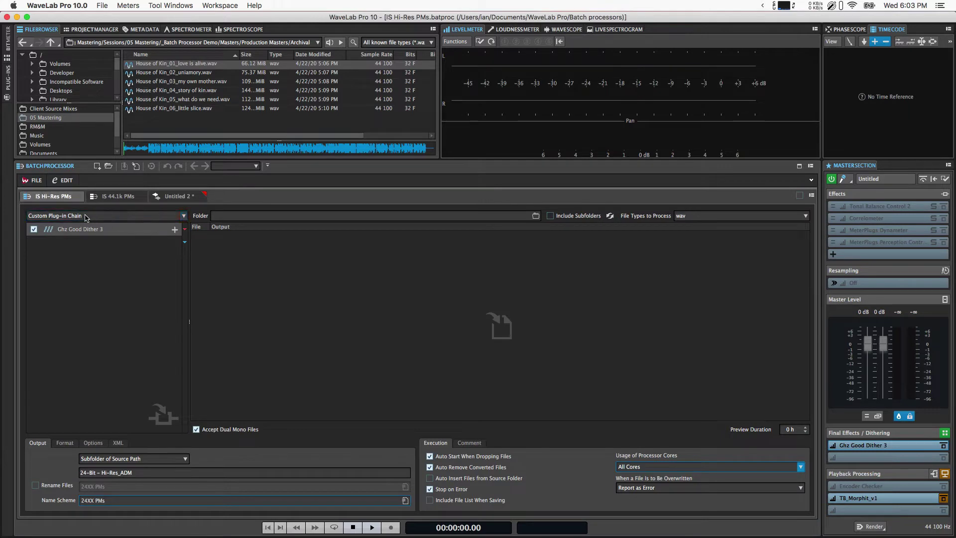
pyautogui.click(35, 182)
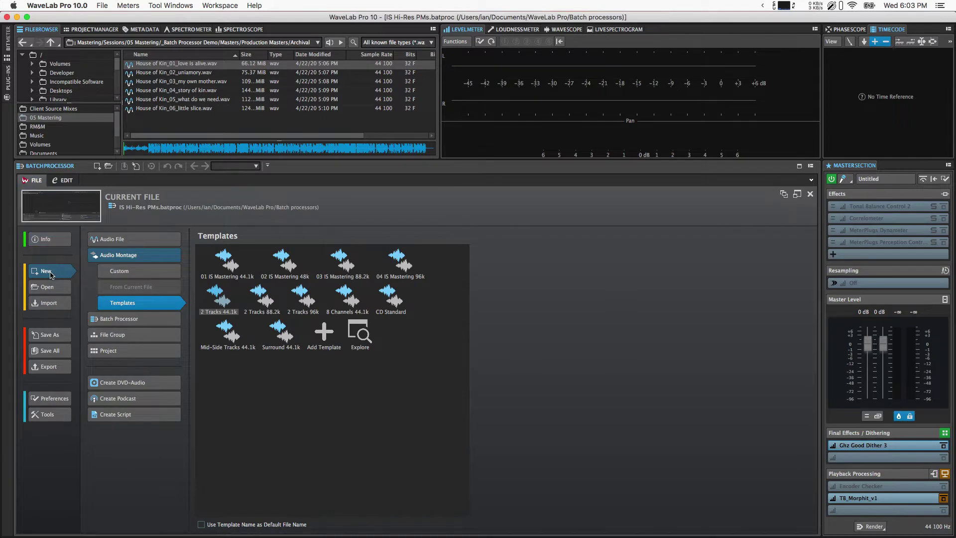
pyautogui.click(128, 319)
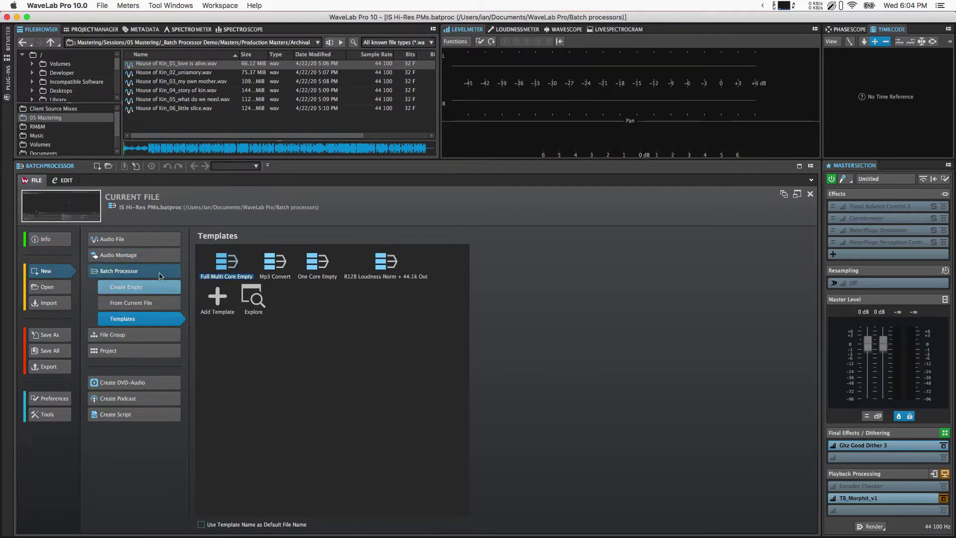
pyautogui.click(145, 288)
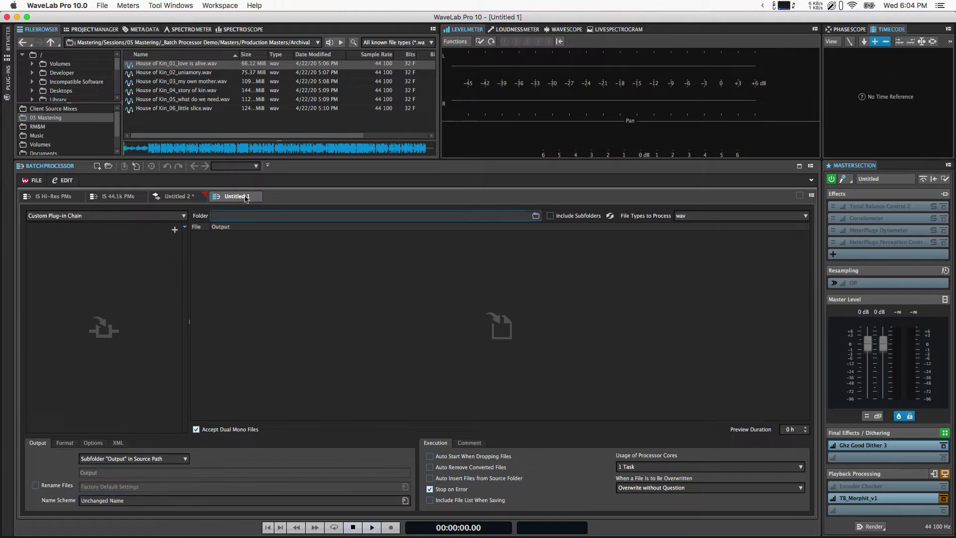
pyautogui.click(256, 197)
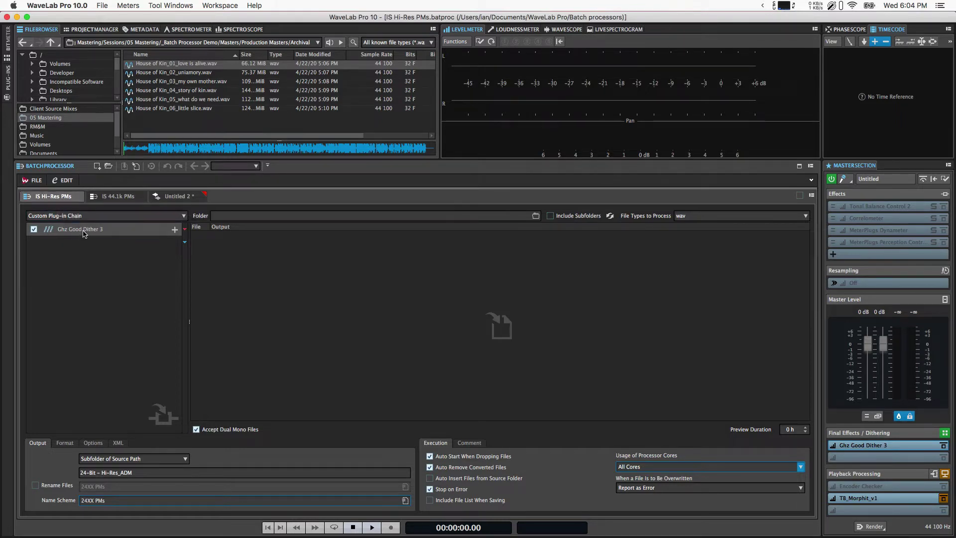
pyautogui.click(84, 232)
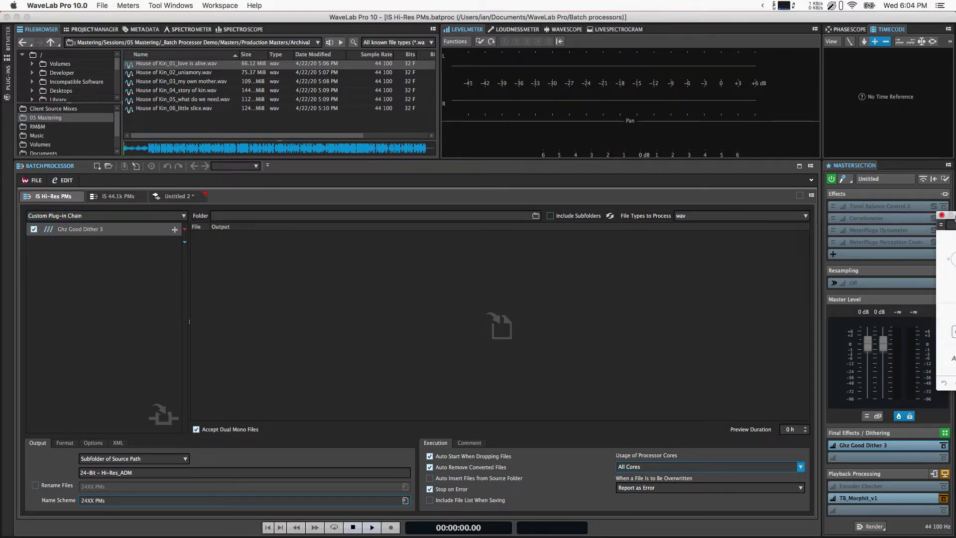
pyautogui.moveTo(941, 218); pyautogui.dragTo(296, 223)
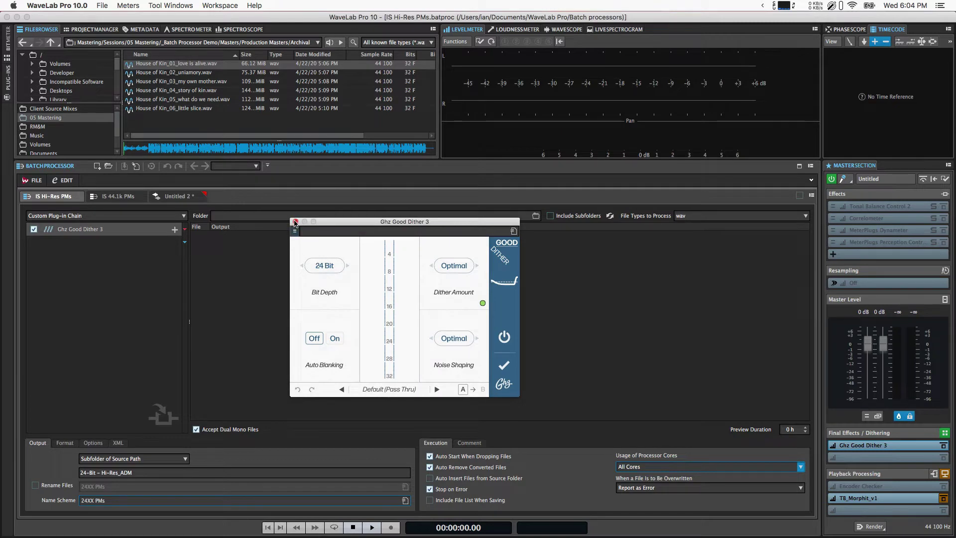
pyautogui.click(295, 223)
pyautogui.click(112, 196)
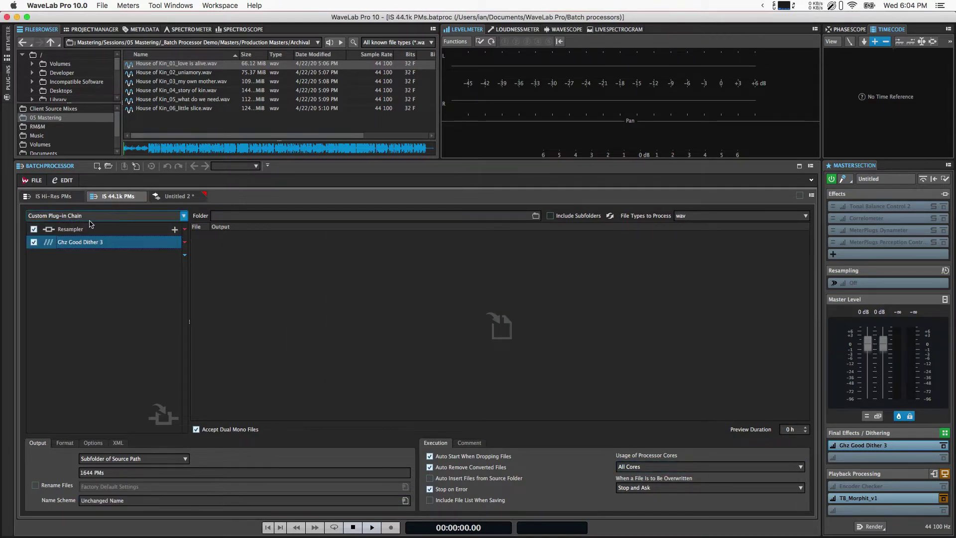
pyautogui.click(76, 231)
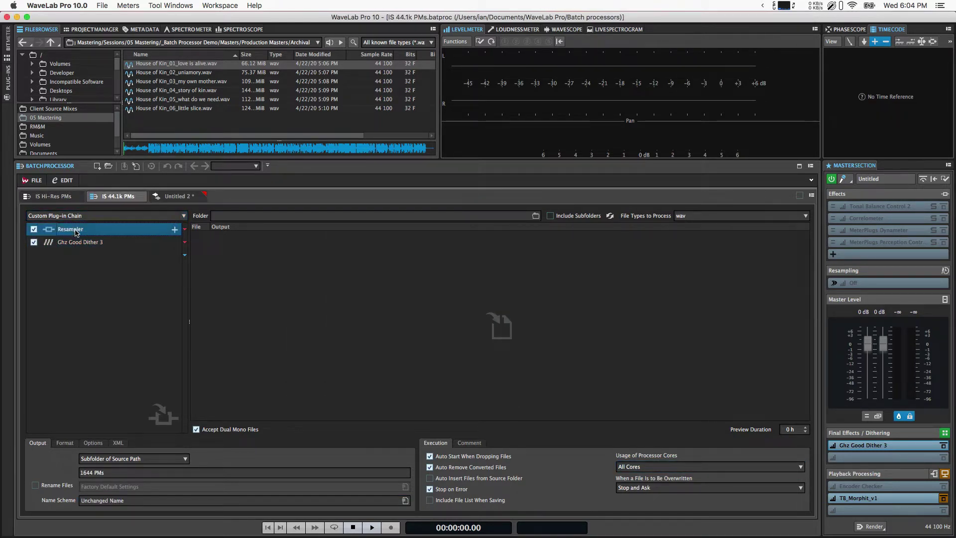
pyautogui.doubleClick(76, 231)
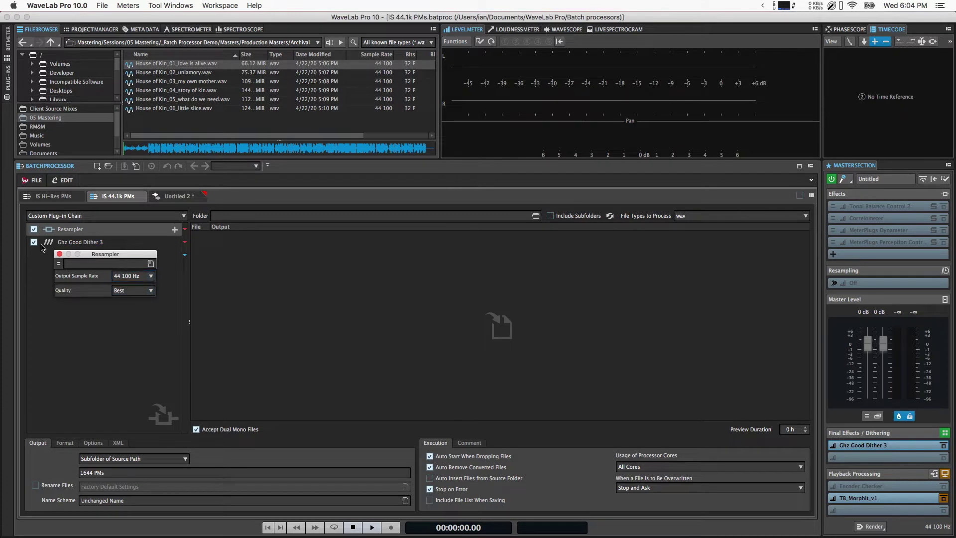
pyautogui.click(59, 254)
pyautogui.click(83, 246)
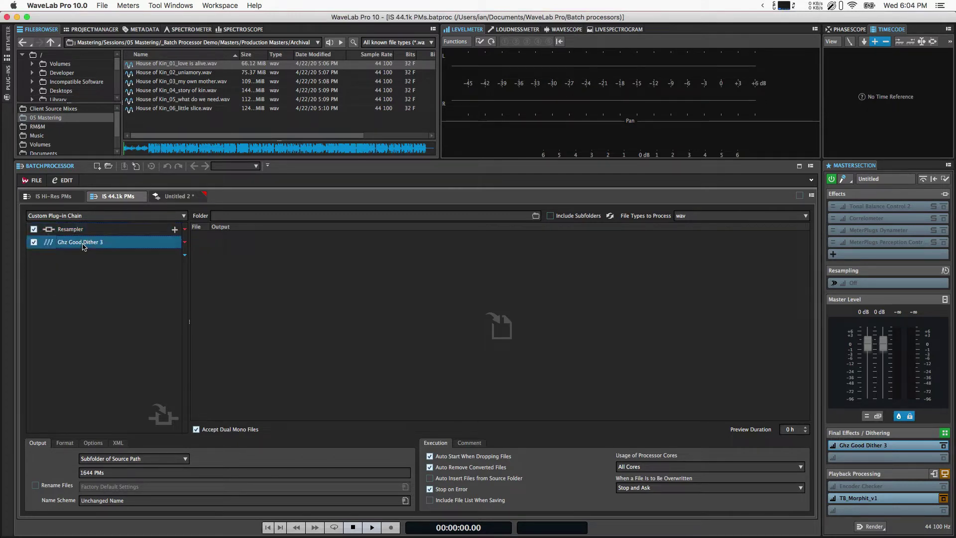
pyautogui.doubleClick(94, 244)
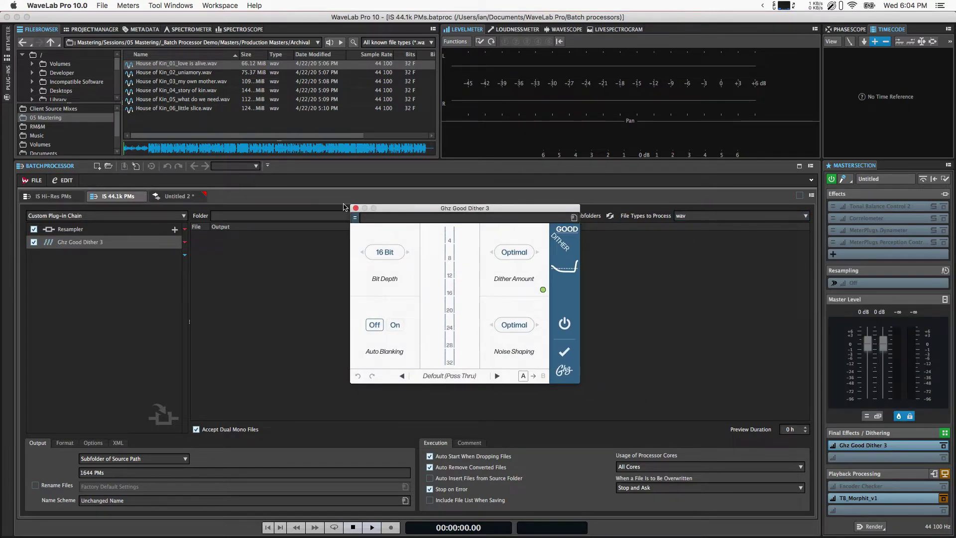
pyautogui.click(356, 208)
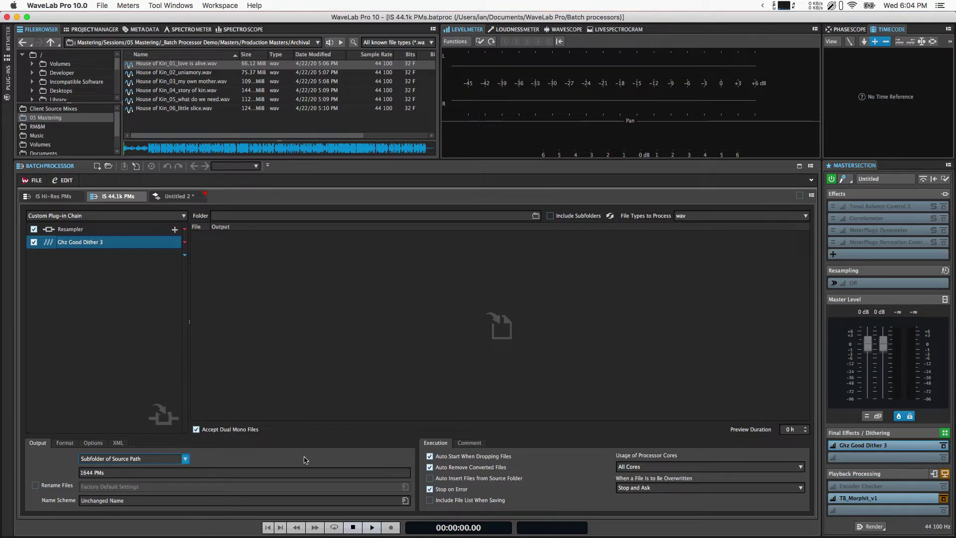
pyautogui.click(55, 196)
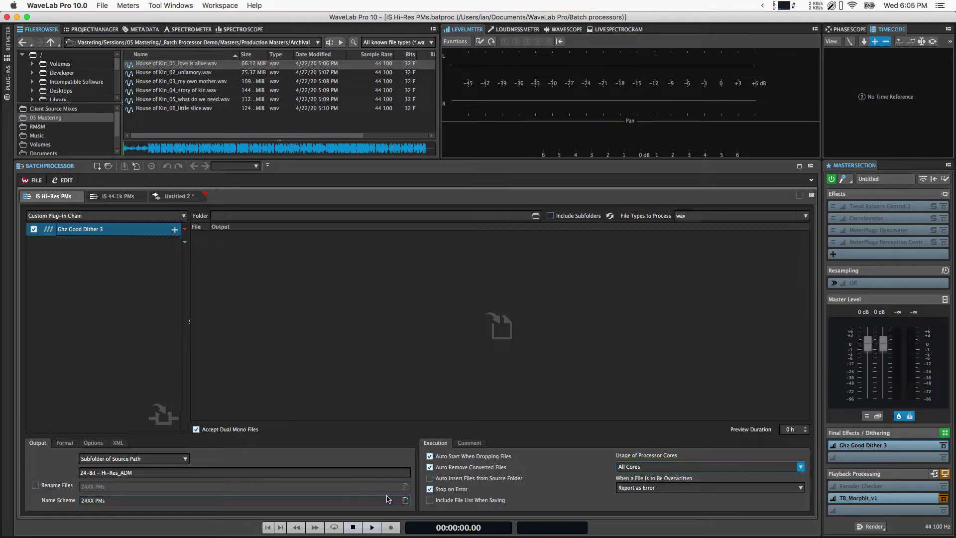
# Review the 24XX PMs naming scheme, cancel without changes, then call up Mission Control to reach Finder.
pyautogui.click(405, 500)
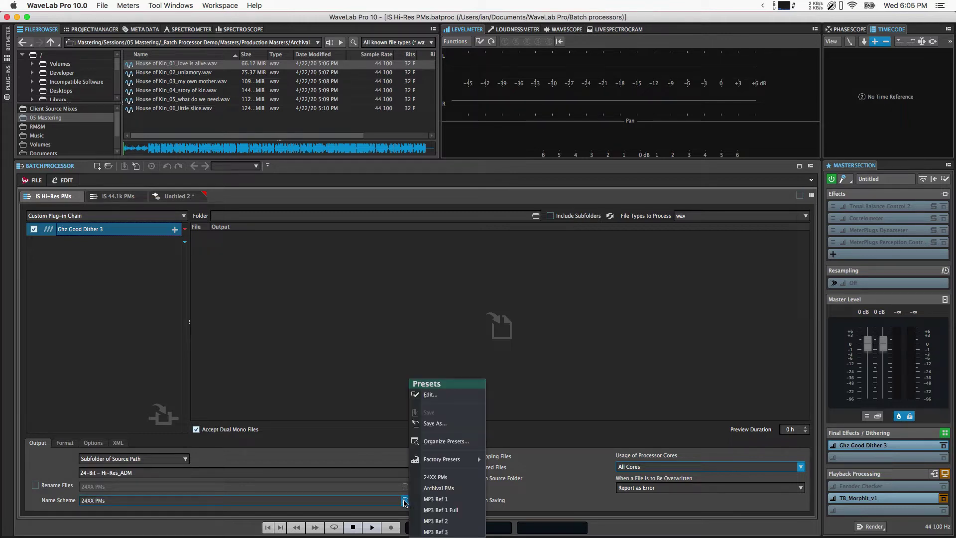
pyautogui.click(430, 395)
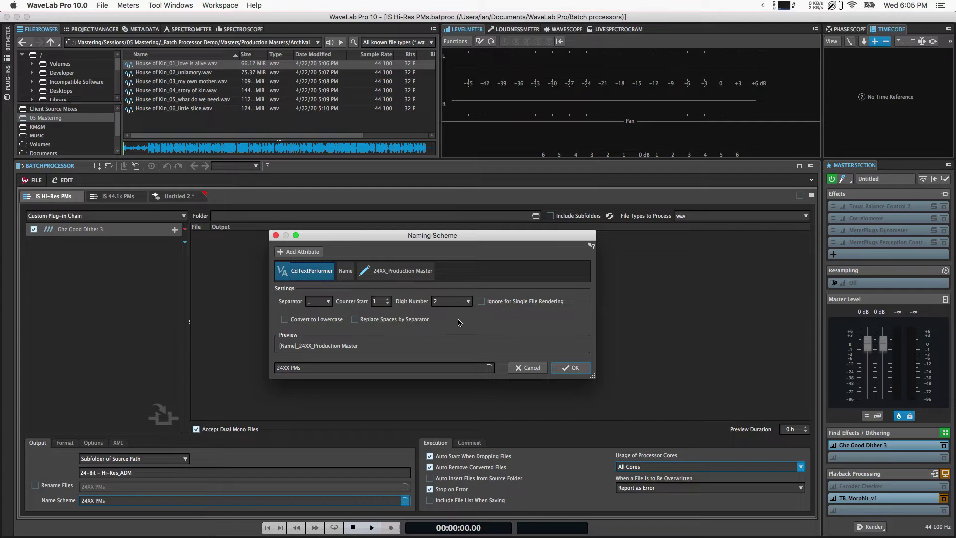
pyautogui.click(531, 369)
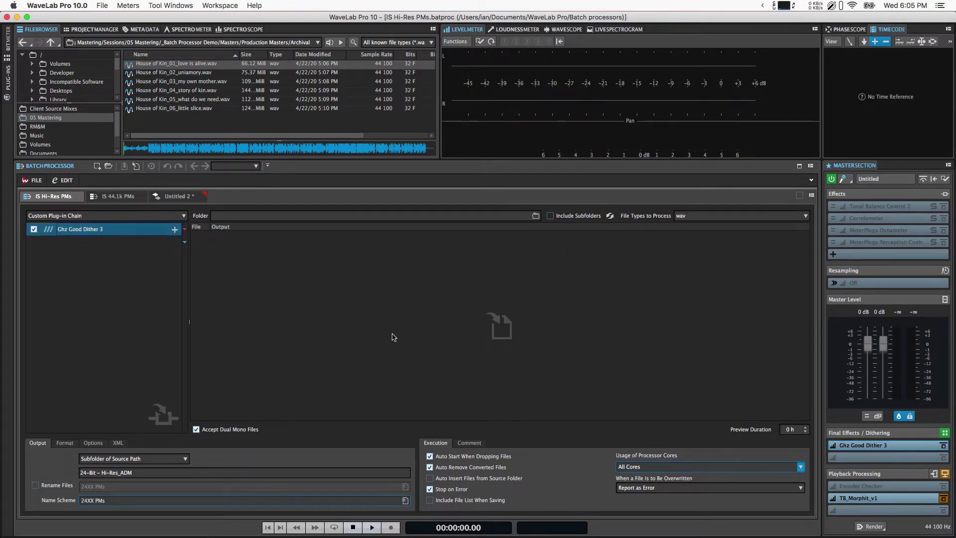
pyautogui.hotkey('ctrl', 'Up')
# Bring the demo folder Finder window forward, then return WaveLab's IS Hi-Res PMs batch to the front.
pyautogui.click(750, 129)
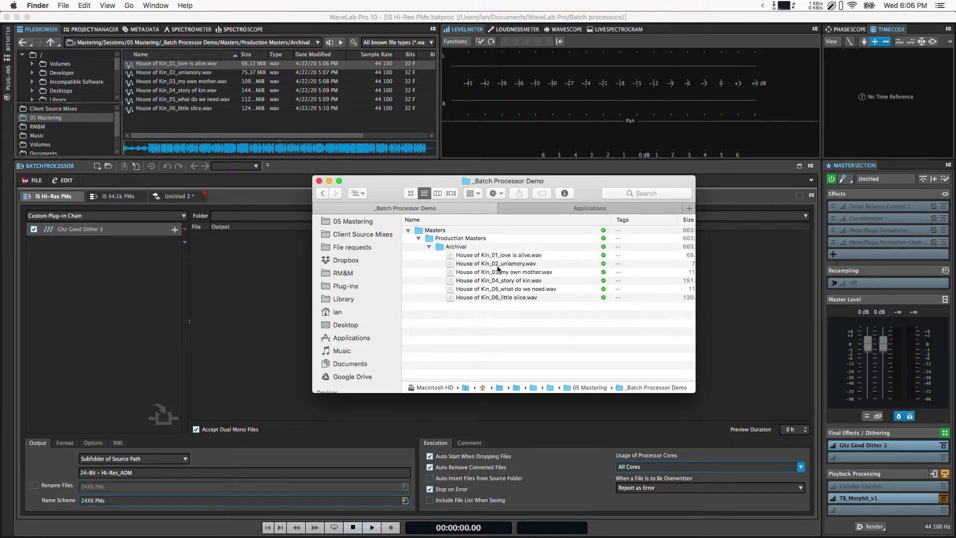
pyautogui.click(244, 315)
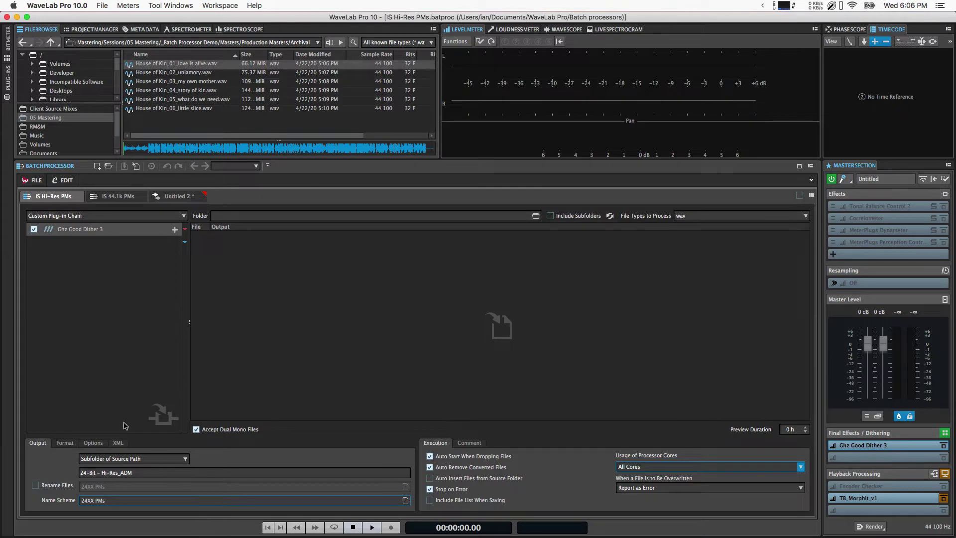
# Check the File Format presets and keep the batch output as Wav 24 bit.
pyautogui.click(63, 444)
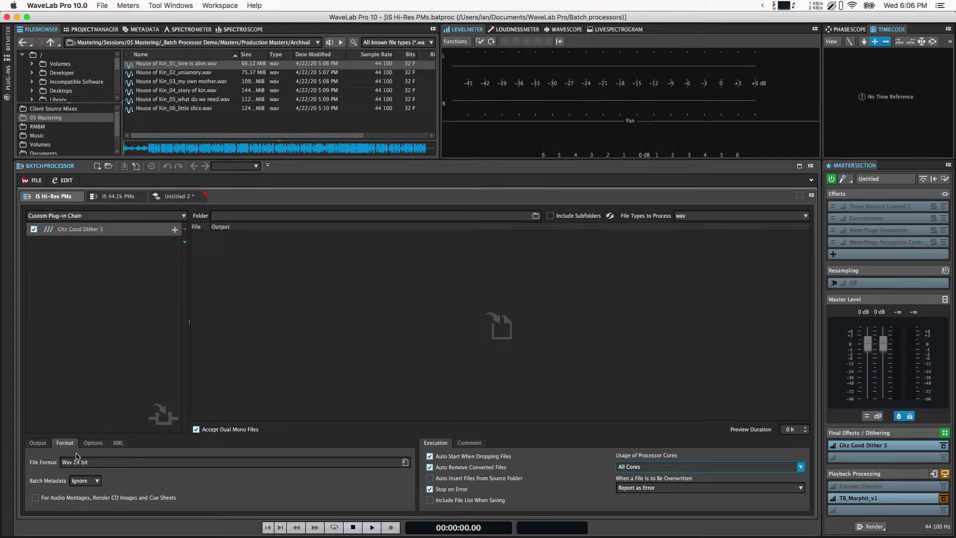
pyautogui.click(111, 465)
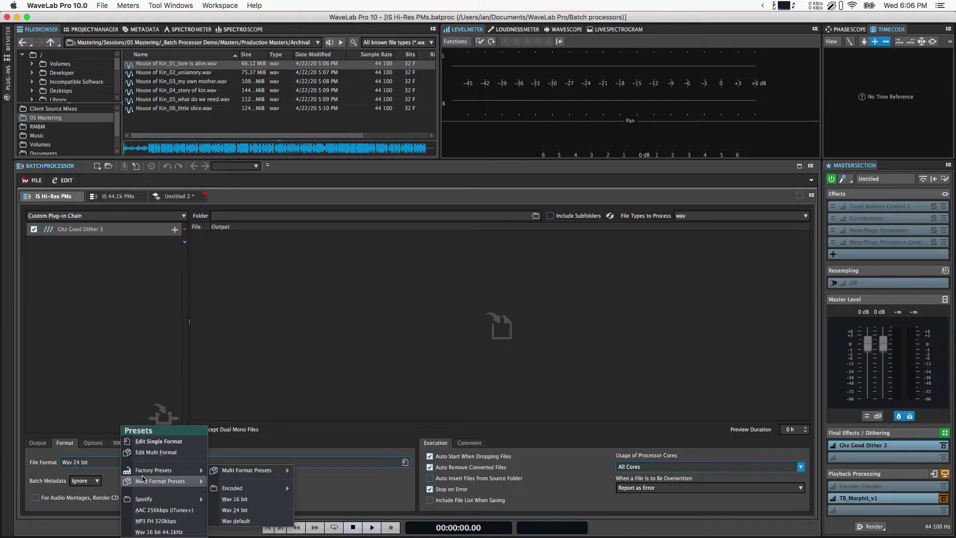
pyautogui.moveTo(164, 470)
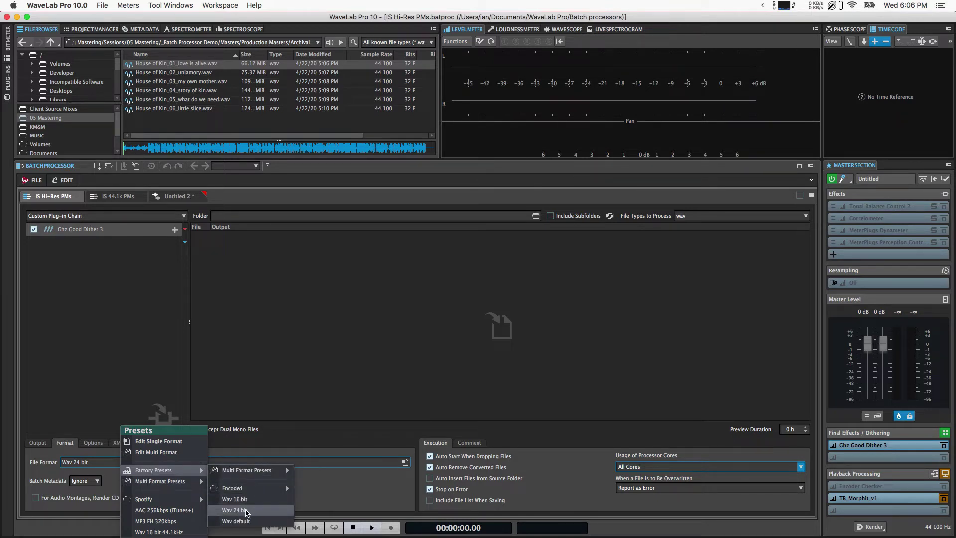
pyautogui.click(219, 412)
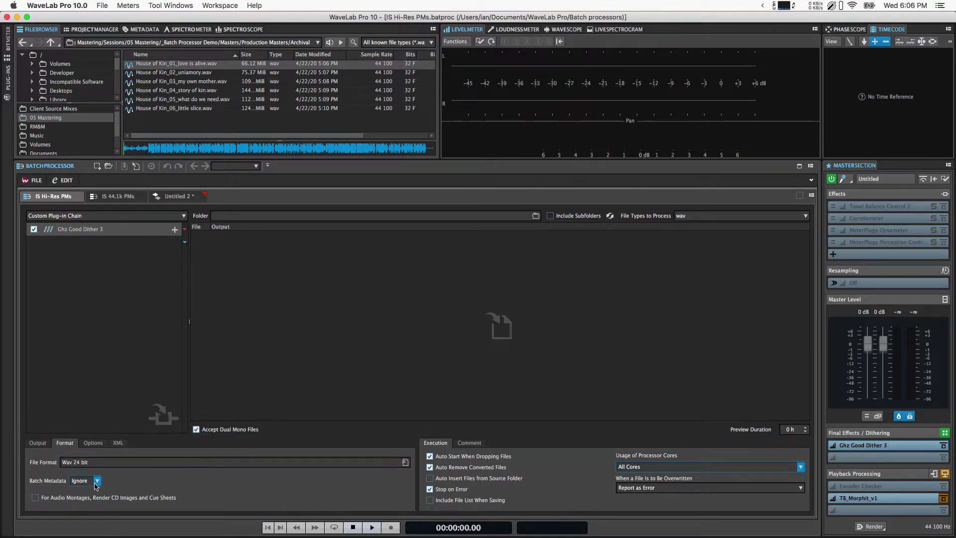
# Review the batch's Options and XML settings: auto-start on drop, stop on error, All Cores.
pyautogui.click(93, 443)
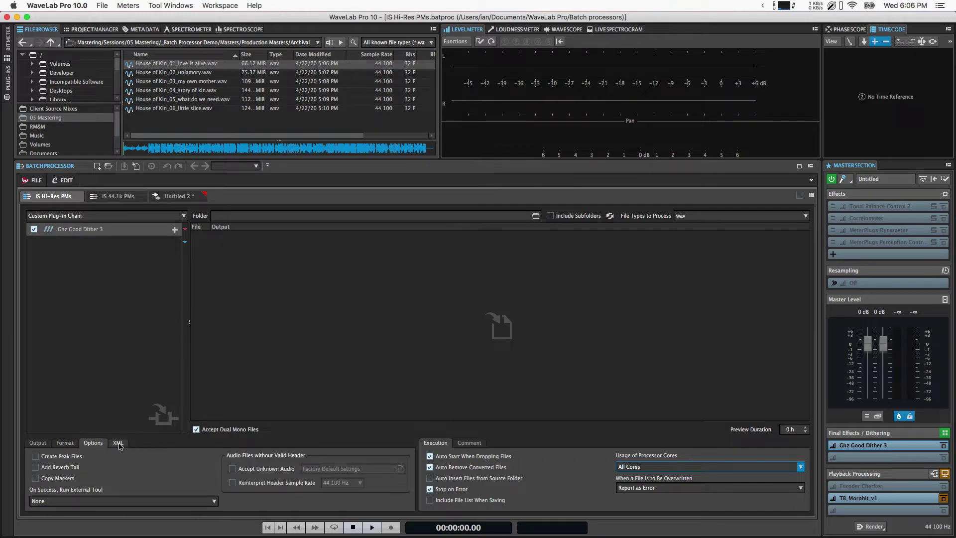
pyautogui.click(117, 444)
pyautogui.click(93, 444)
pyautogui.click(121, 443)
pyautogui.click(93, 443)
pyautogui.click(660, 471)
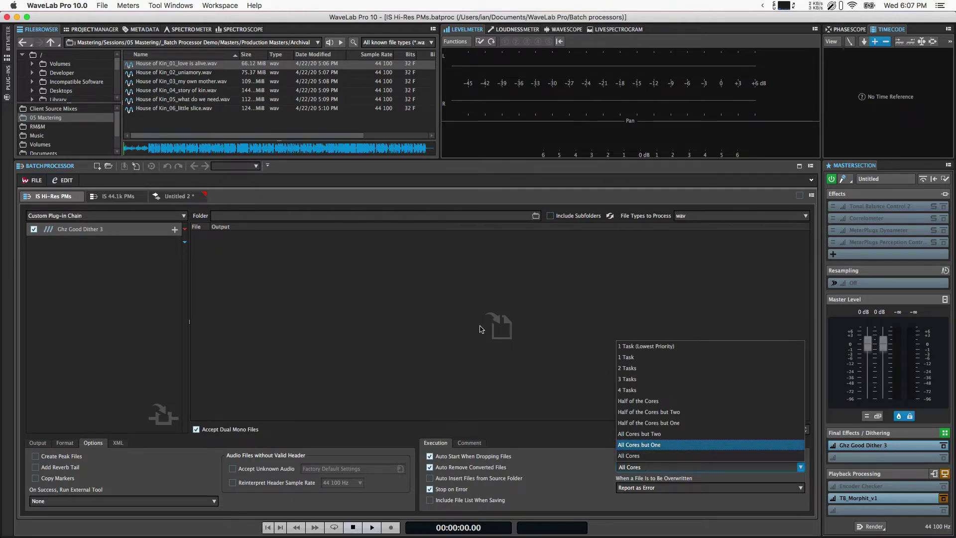
pyautogui.click(449, 343)
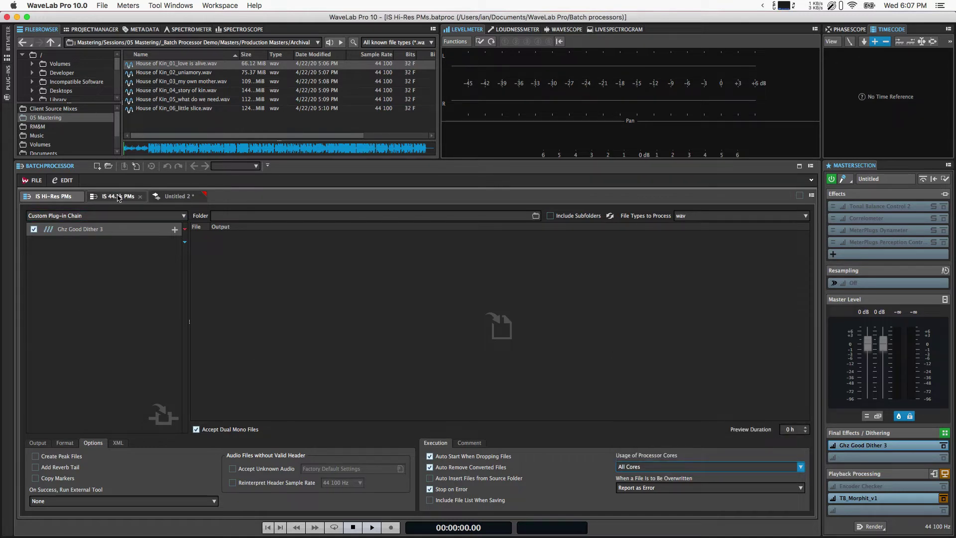
# Switch to the IS 44.1k PMs batch and glance at its naming scheme presets.
pyautogui.click(119, 197)
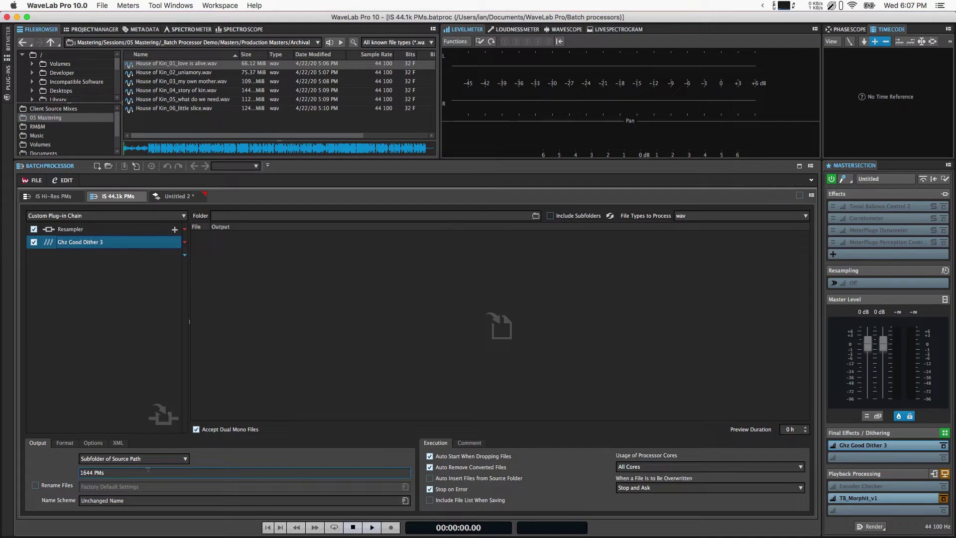
pyautogui.rightClick(331, 503)
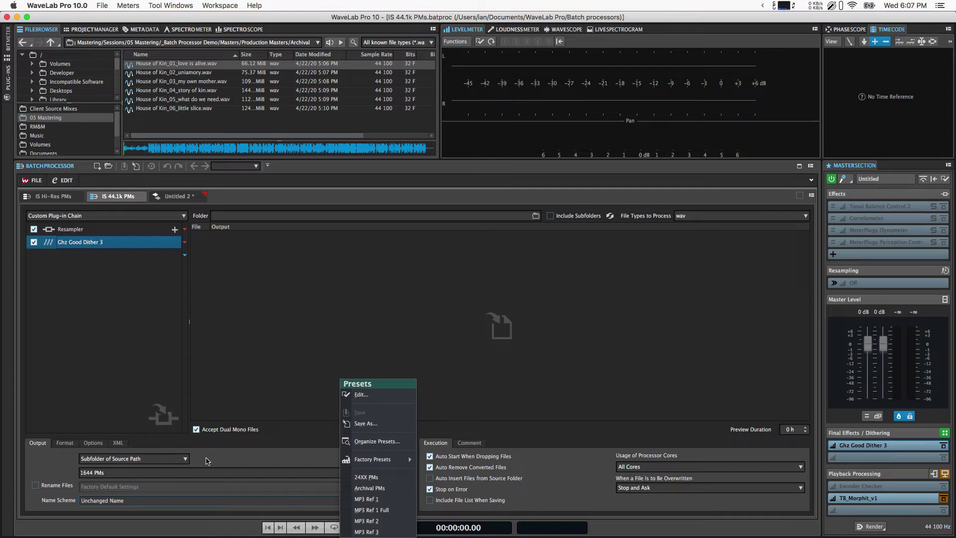
pyautogui.click(230, 458)
# Open Edit Multi Format, listing Wav 16 bit 44.1kHz, MP3 320kbps and AAC 256kbps.
pyautogui.click(64, 443)
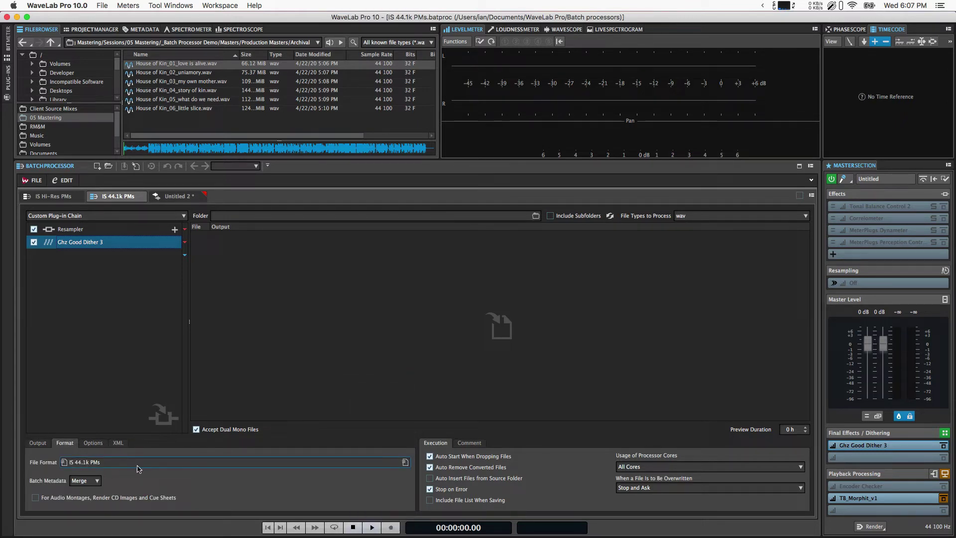
pyautogui.click(128, 467)
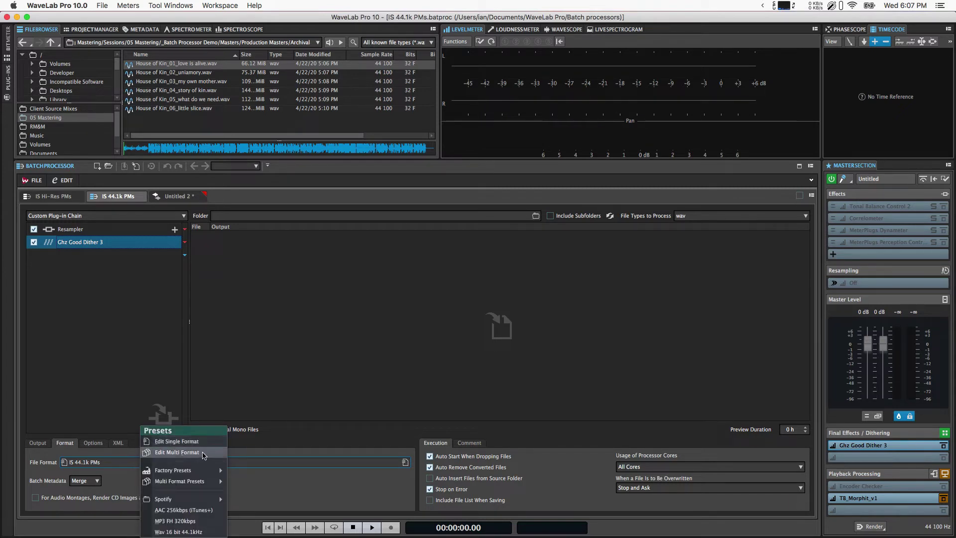
pyautogui.click(202, 453)
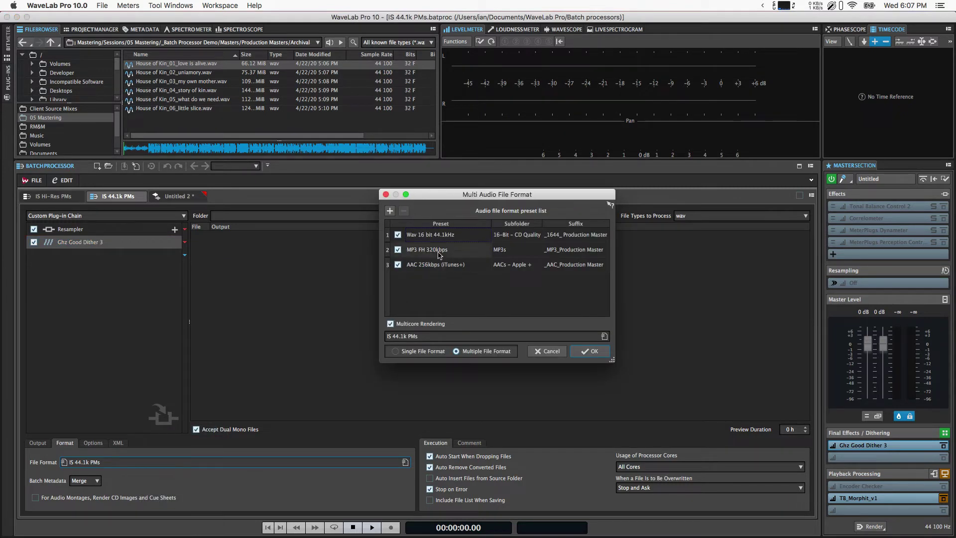
# Remove the stray space from row 1's suffix so it reads _1644_Production Master.
pyautogui.doubleClick(567, 240)
pyautogui.press('Return')
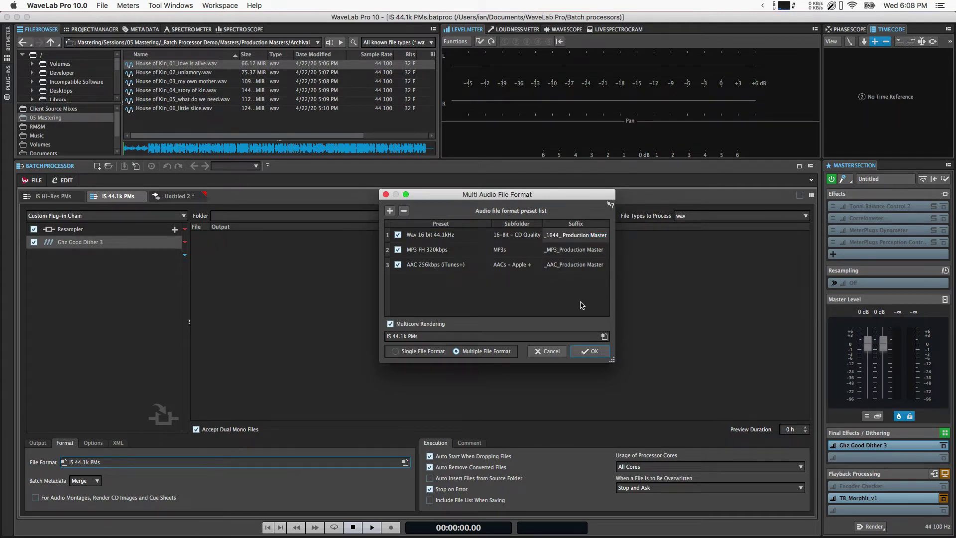
pyautogui.press('BackSpace')
pyautogui.press('Return')
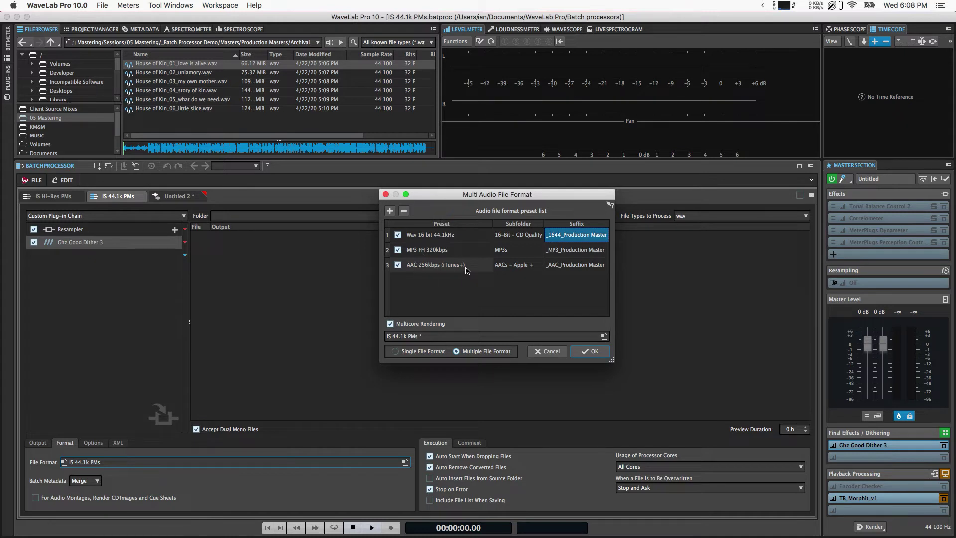
# Save the Wav 16 bit 44.1kHz format settings and confirm the Multi Audio File Format dialog.
pyautogui.doubleClick(431, 239)
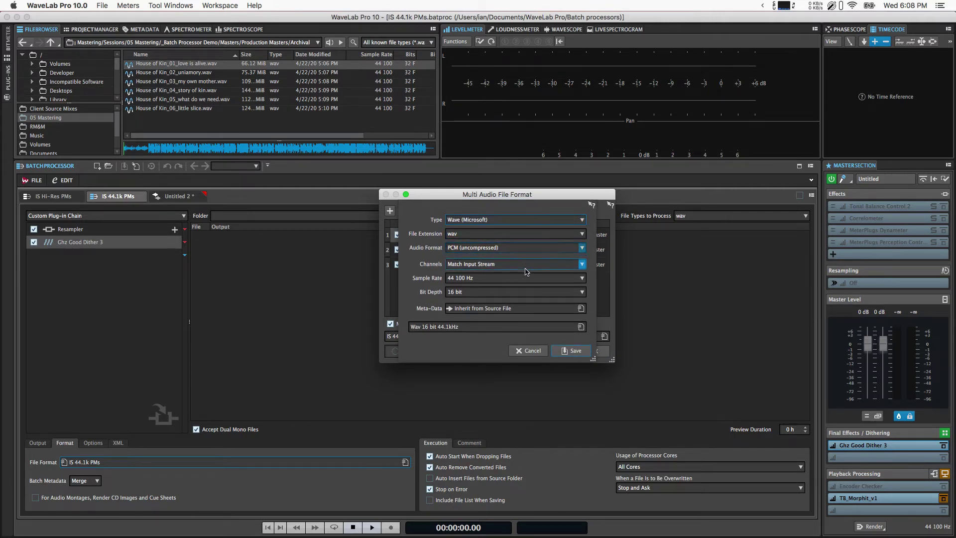
pyautogui.click(575, 351)
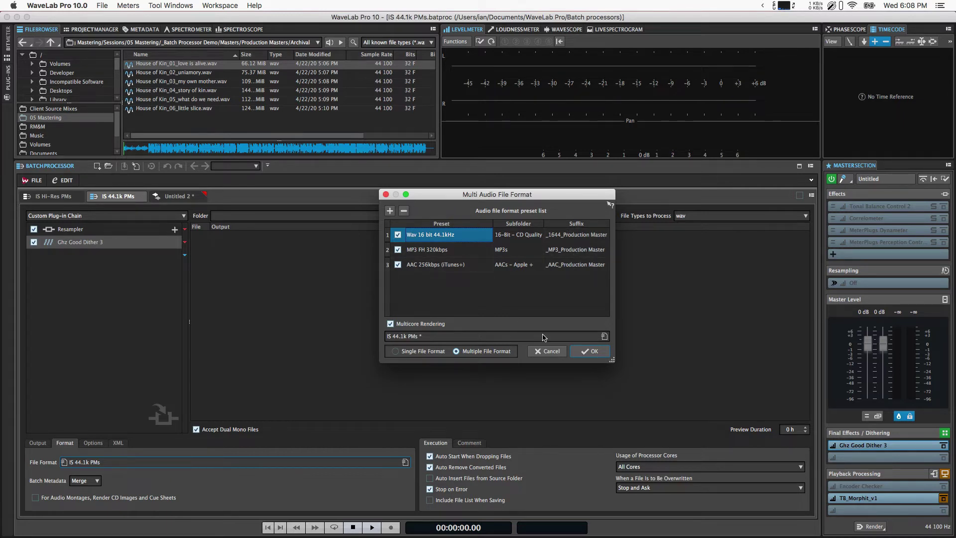
pyautogui.click(549, 352)
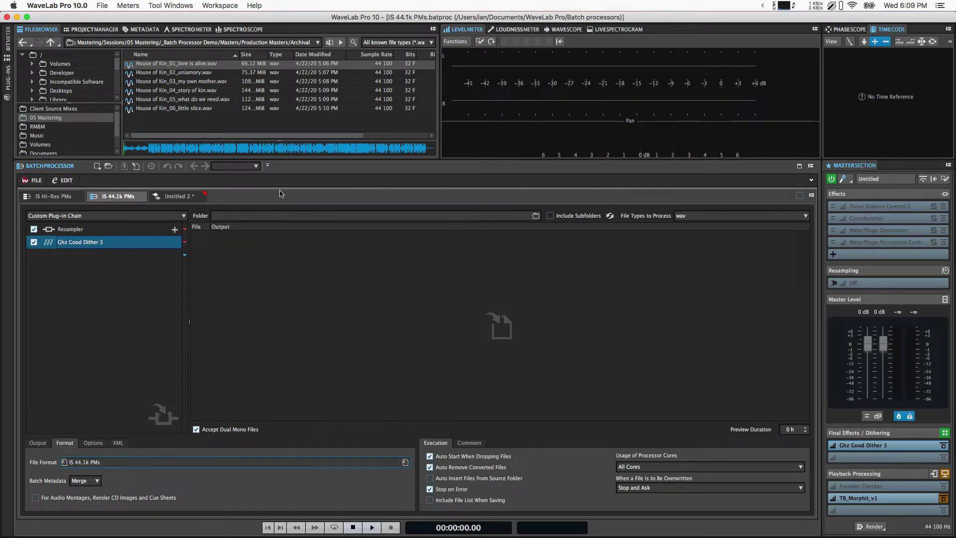
# Drag all six House of Kin masters into the IS Hi-Res PMs batch list to render them.
pyautogui.click(56, 197)
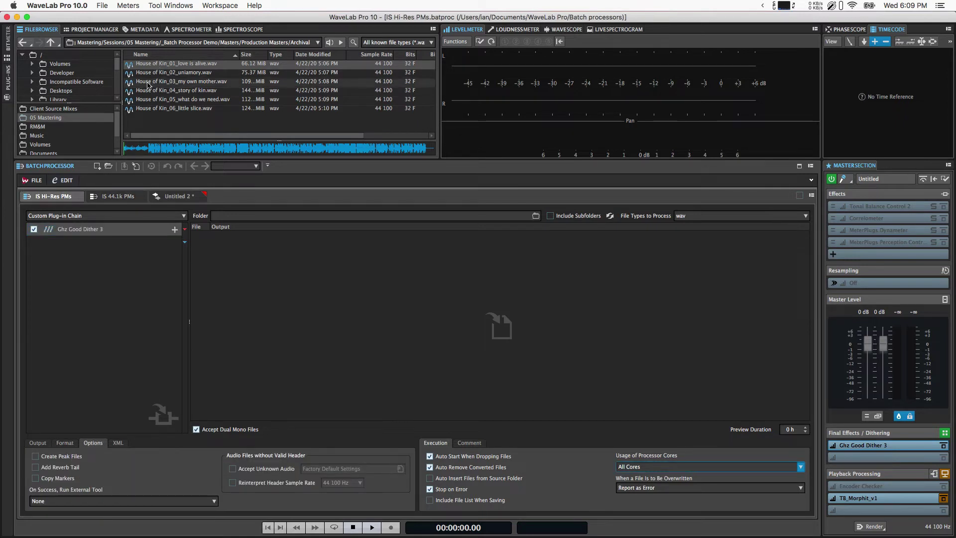
pyautogui.click(155, 65)
pyautogui.keyDown('shift'); pyautogui.click(154, 108); pyautogui.keyUp('shift')
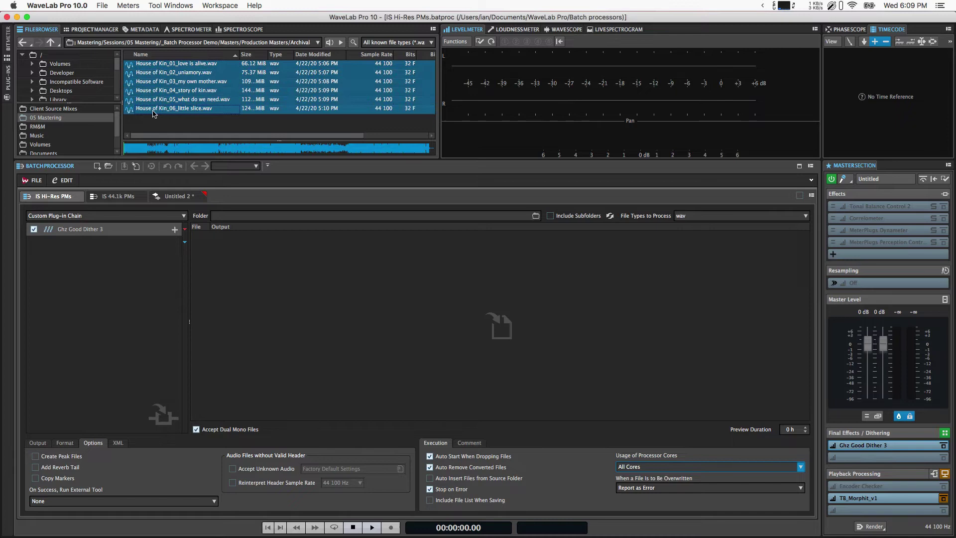
pyautogui.moveTo(149, 112); pyautogui.dragTo(306, 316)
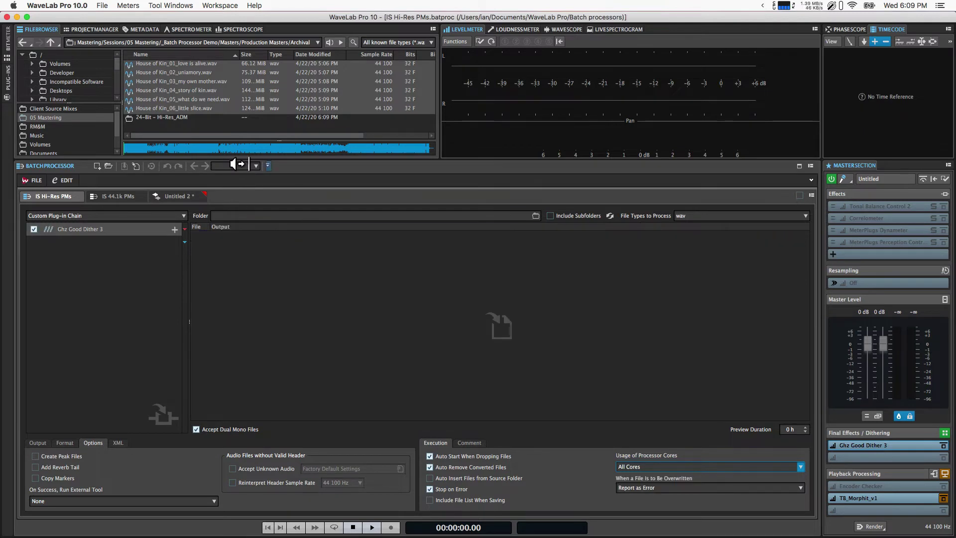
# Render the six masters through the IS 44.1k PMs batch, then bring the demo folder's Finder window forward.
pyautogui.click(114, 198)
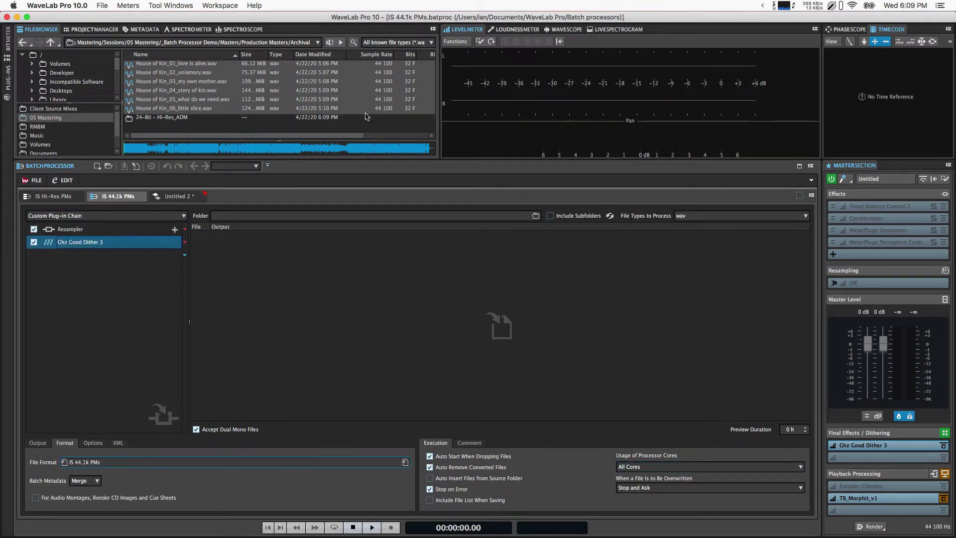
pyautogui.moveTo(191, 66); pyautogui.dragTo(346, 321)
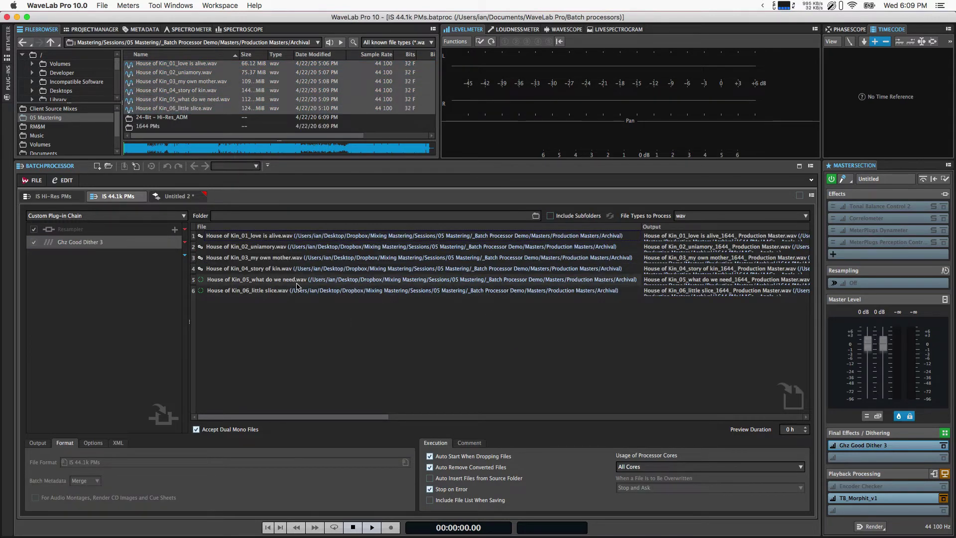
pyautogui.hotkey('ctrl', 'Up')
pyautogui.click(737, 148)
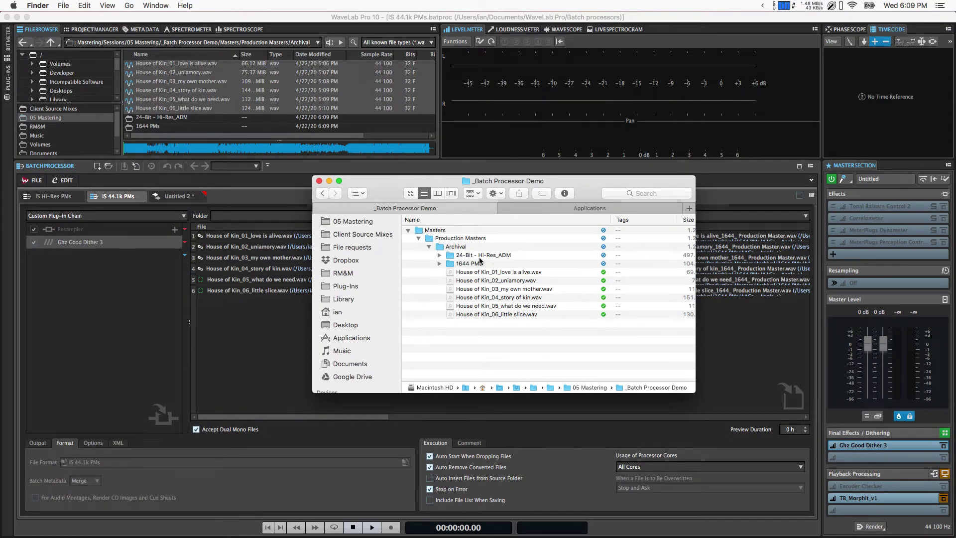
# Expand 1644 PMs to inspect 16-Bit - CD Quality, AACs - Apple + and MP3s, widening the Name column.
pyautogui.click(440, 264)
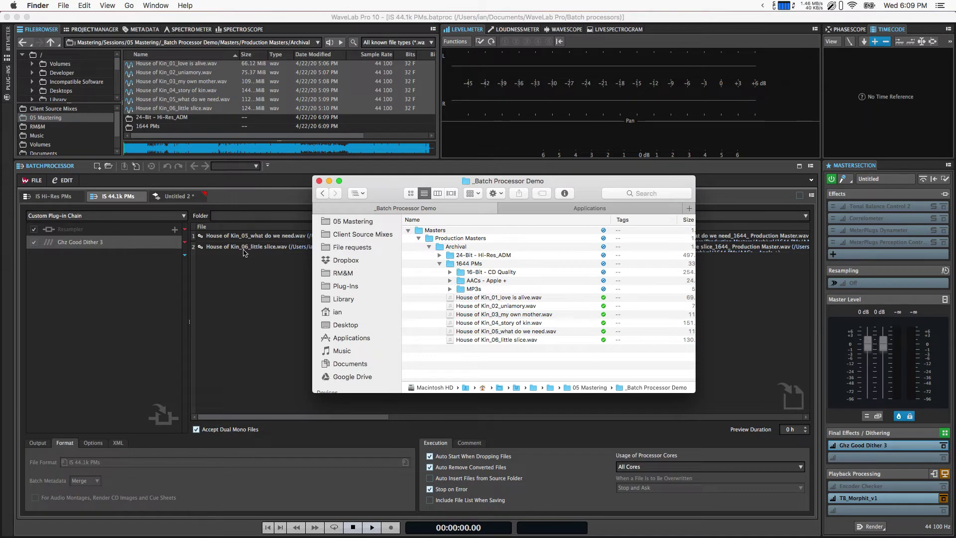
pyautogui.click(449, 273)
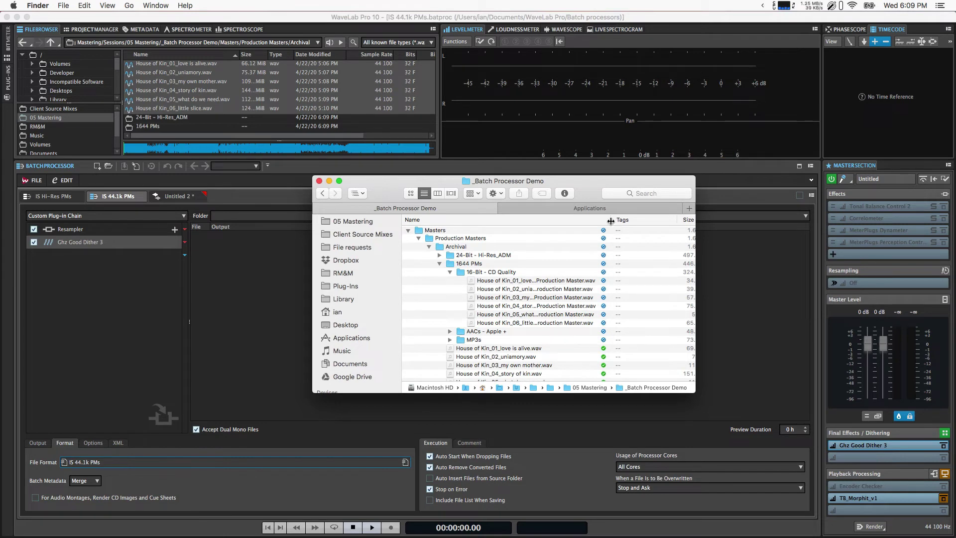
pyautogui.moveTo(612, 220); pyautogui.dragTo(698, 223)
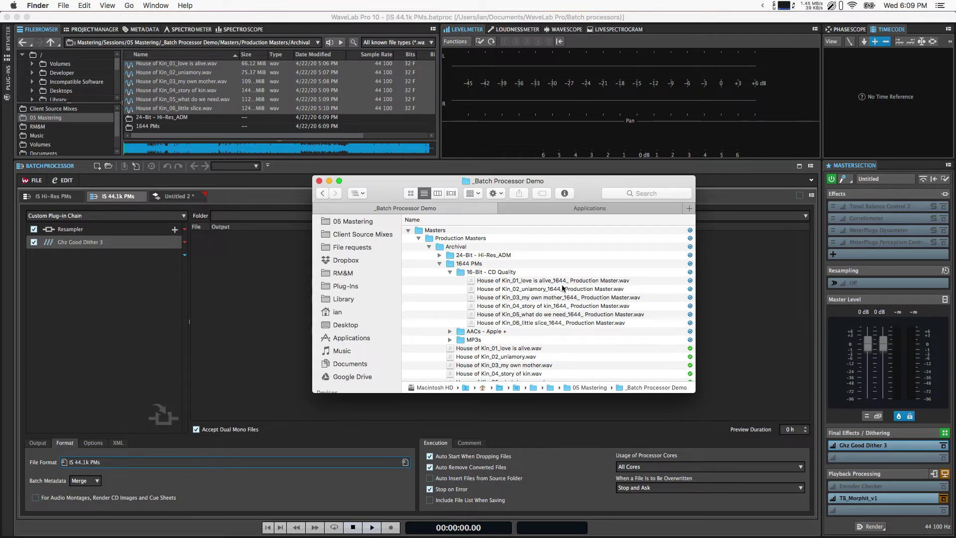
pyautogui.click(449, 272)
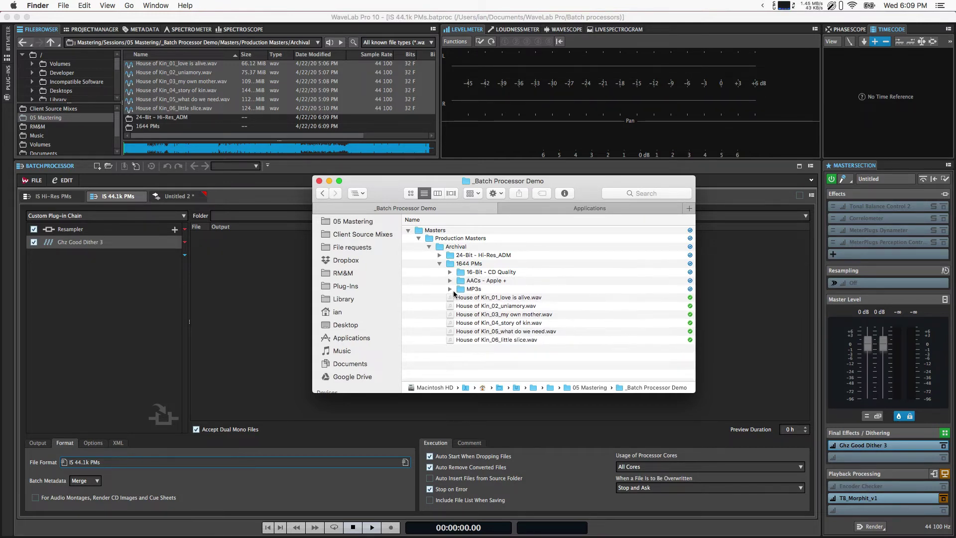
pyautogui.click(451, 281)
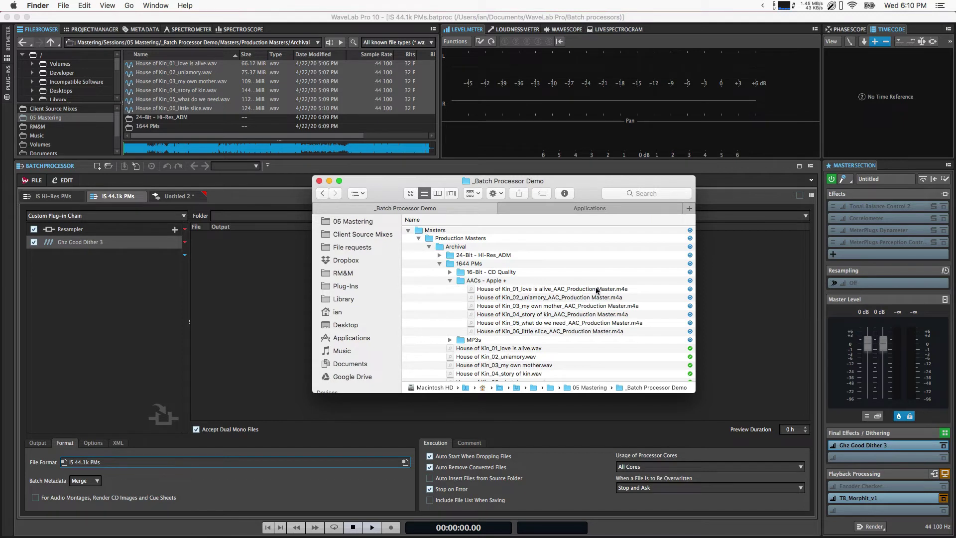
pyautogui.click(449, 280)
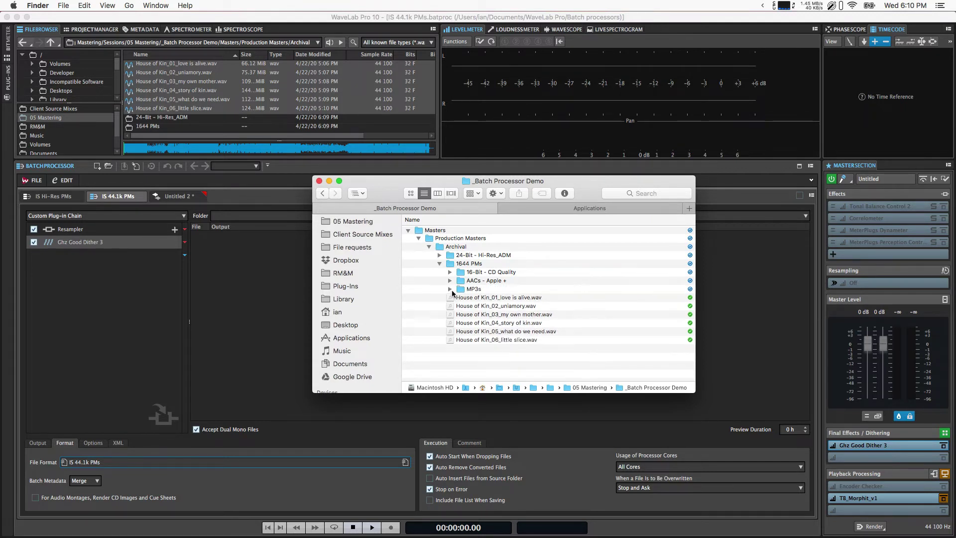
pyautogui.click(454, 257)
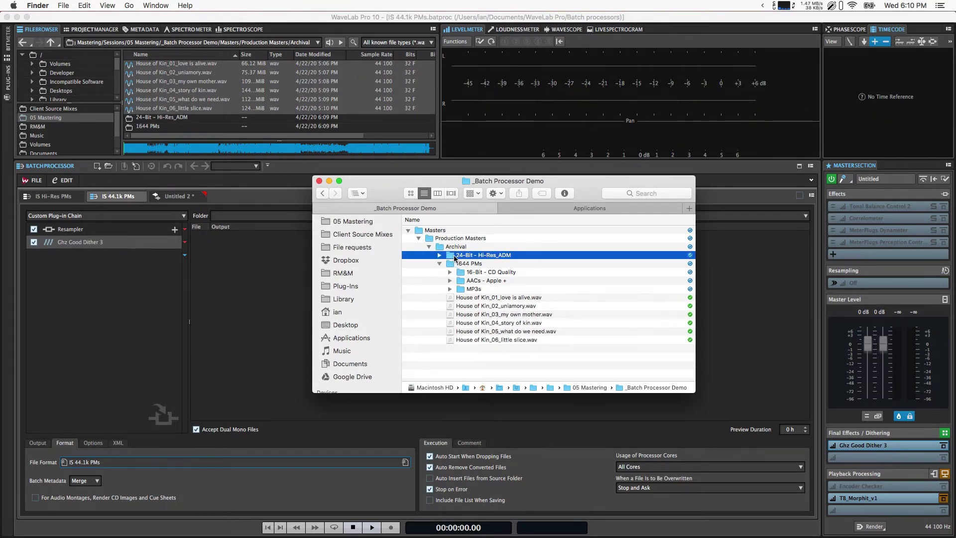
# Move the four render folders, including 16-Bit - CD Quality, AACs - Apple + and MP3s, into Production Masters.
pyautogui.keyDown('super'); pyautogui.click(471, 273); pyautogui.keyUp('super')
pyautogui.keyDown('super'); pyautogui.click(473, 280); pyautogui.keyUp('super')
pyautogui.keyDown('super'); pyautogui.click(473, 289); pyautogui.keyUp('super')
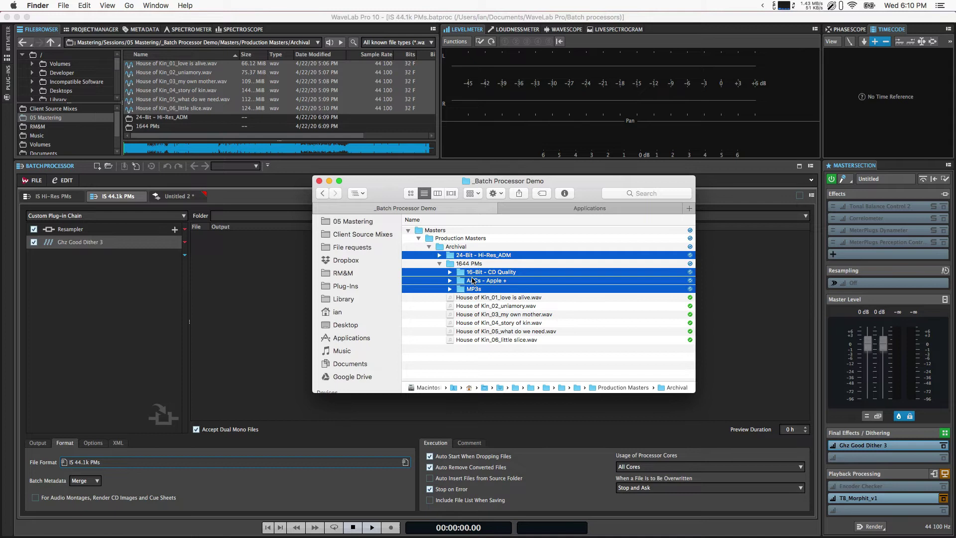
pyautogui.moveTo(479, 272); pyautogui.dragTo(449, 239)
# Delete the empty 1644 PMs folder and move Archival directly under Masters.
pyautogui.click(452, 281)
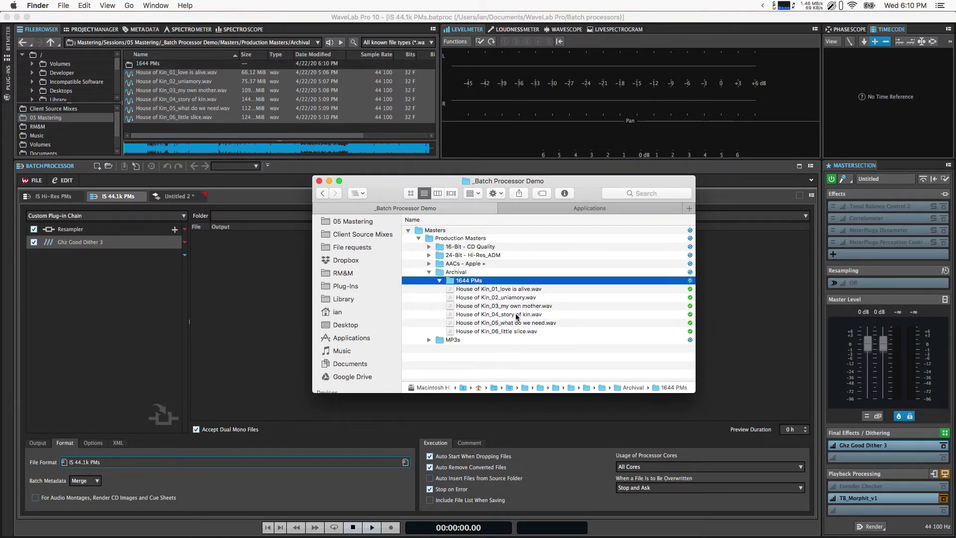
pyautogui.hotkey('ctrl', 'alt', 'u')
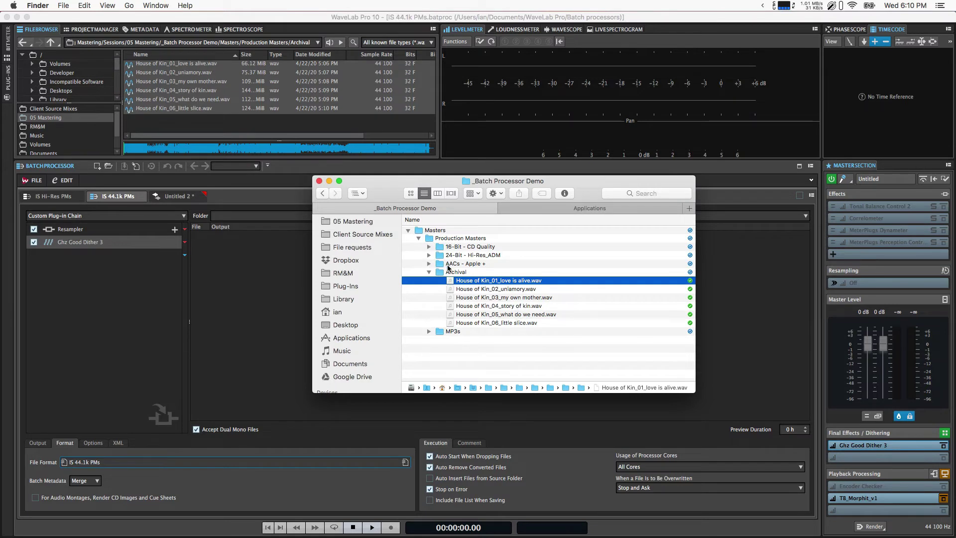
pyautogui.moveTo(441, 276); pyautogui.dragTo(421, 231)
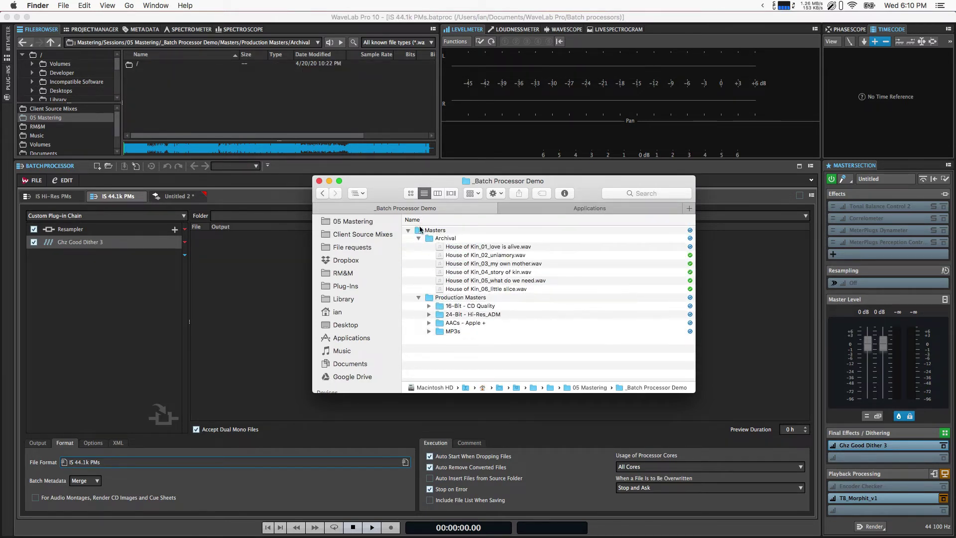
pyautogui.click(419, 239)
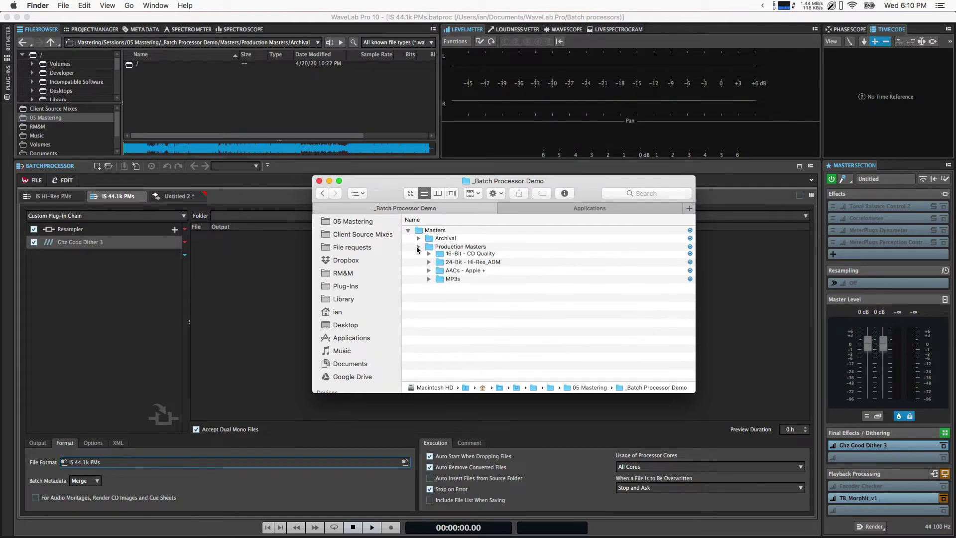
pyautogui.click(418, 247)
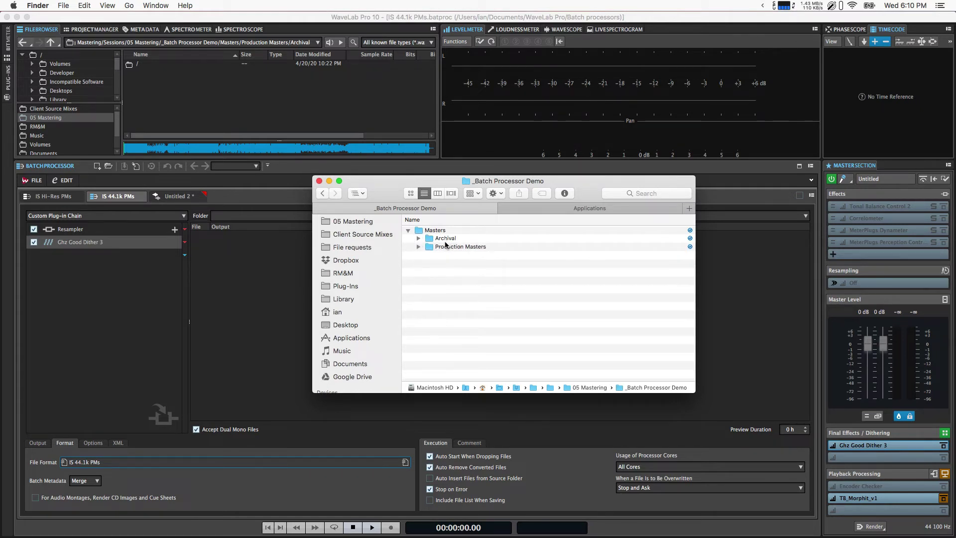
# Review the Production Masters subfolders, then bring WaveLab Pro 10 back in front.
pyautogui.click(418, 246)
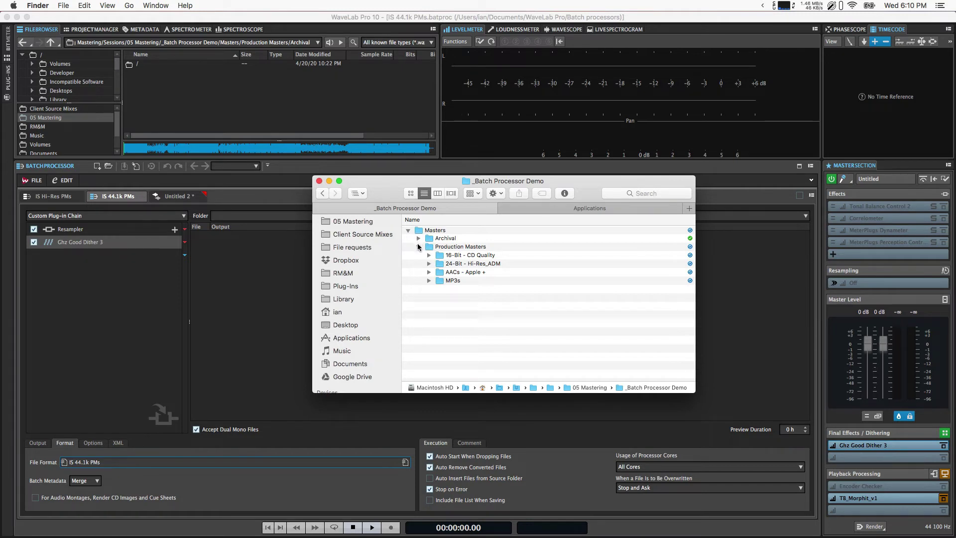
pyautogui.click(419, 247)
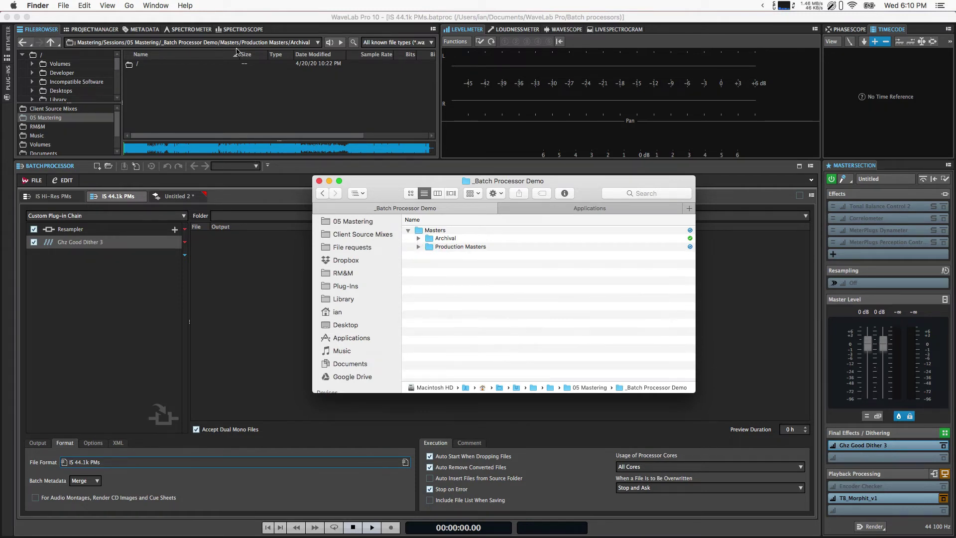
pyautogui.click(227, 20)
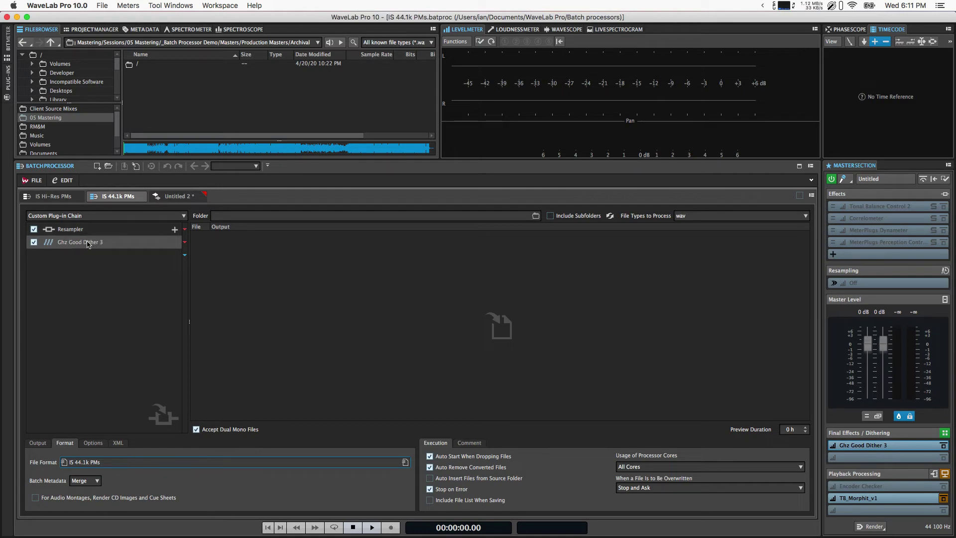
# Select Ghz Good Dither 3, then switch to the Untitled 2 montage with the original and WL SRC tracks.
pyautogui.click(86, 243)
pyautogui.click(180, 197)
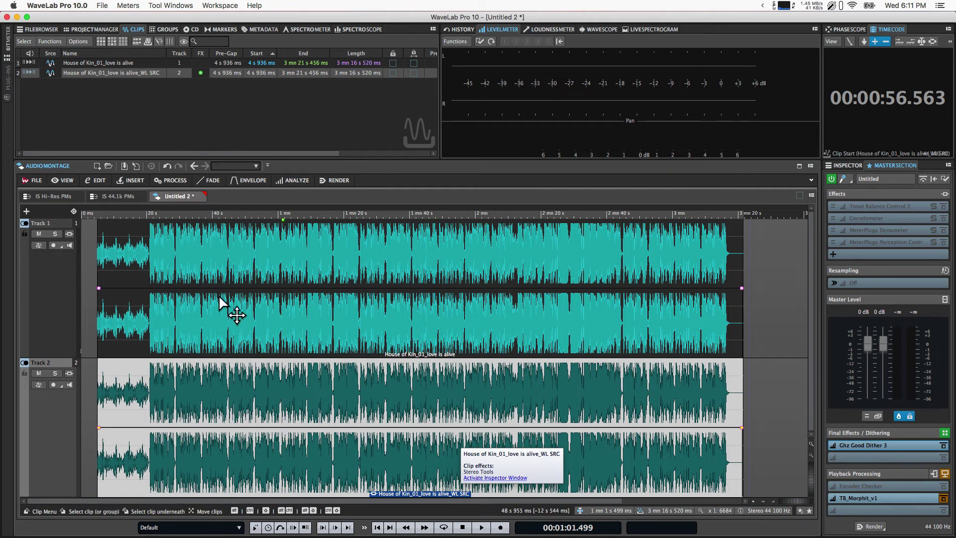
# Check the WL SRC clip's Stereo Tools phase inversion, then play the montage with the Bit Meter open.
pyautogui.click(848, 168)
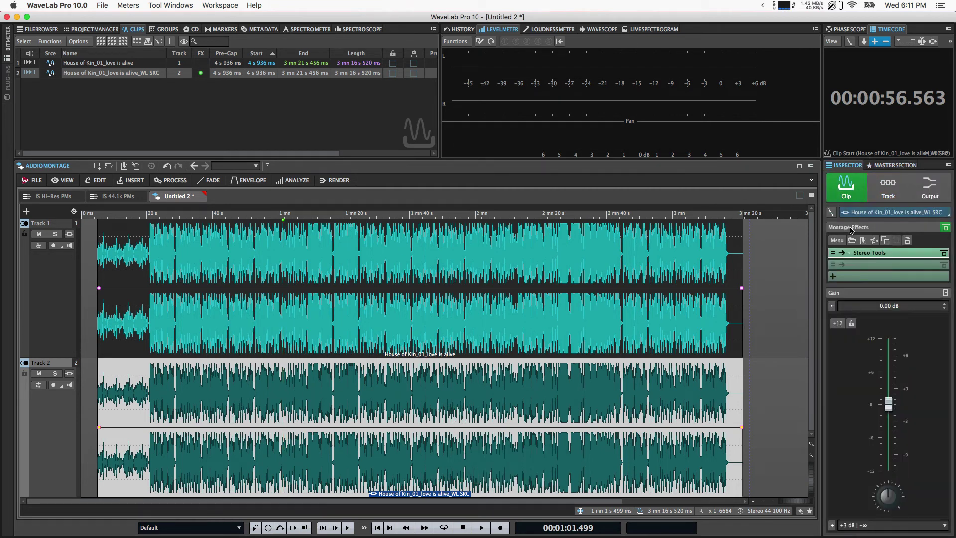
pyautogui.click(860, 253)
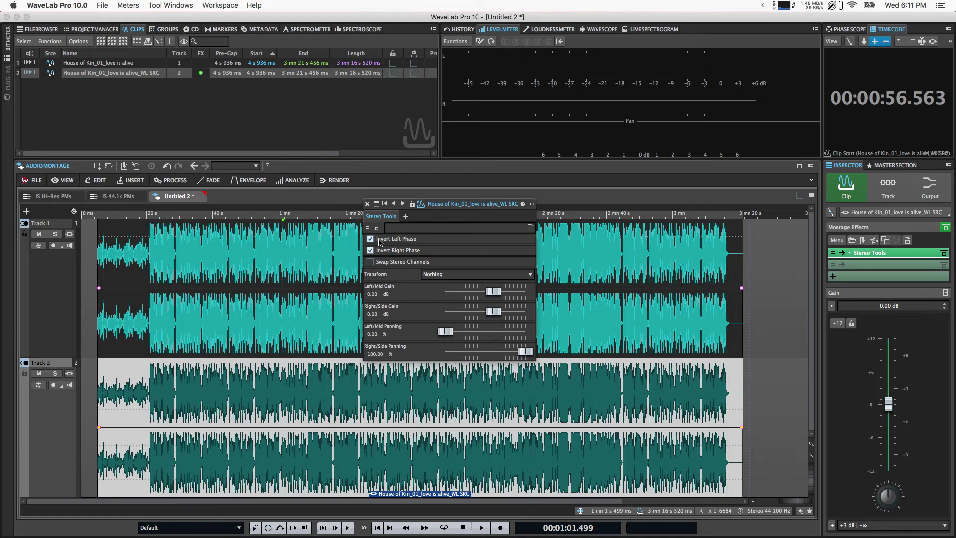
pyautogui.click(367, 203)
pyautogui.click(7, 44)
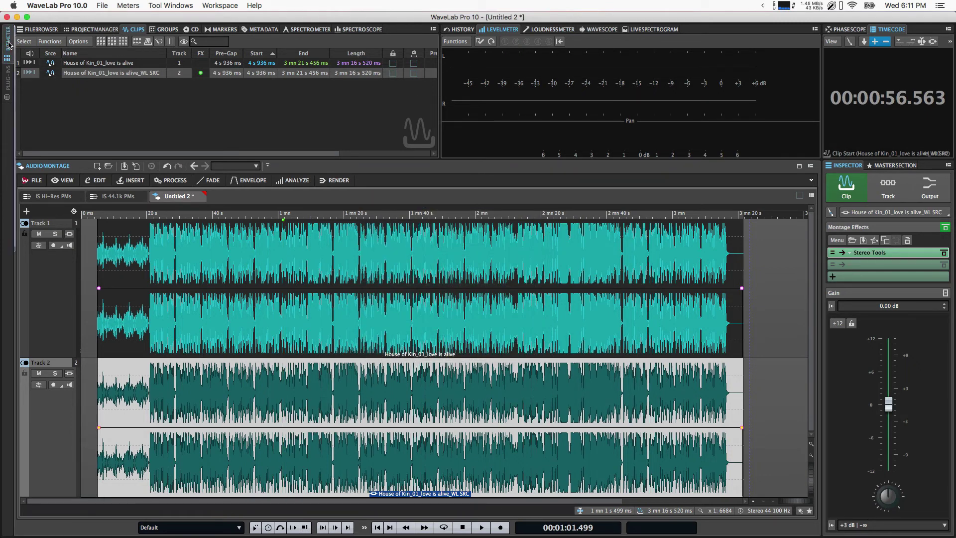
pyautogui.press('space')
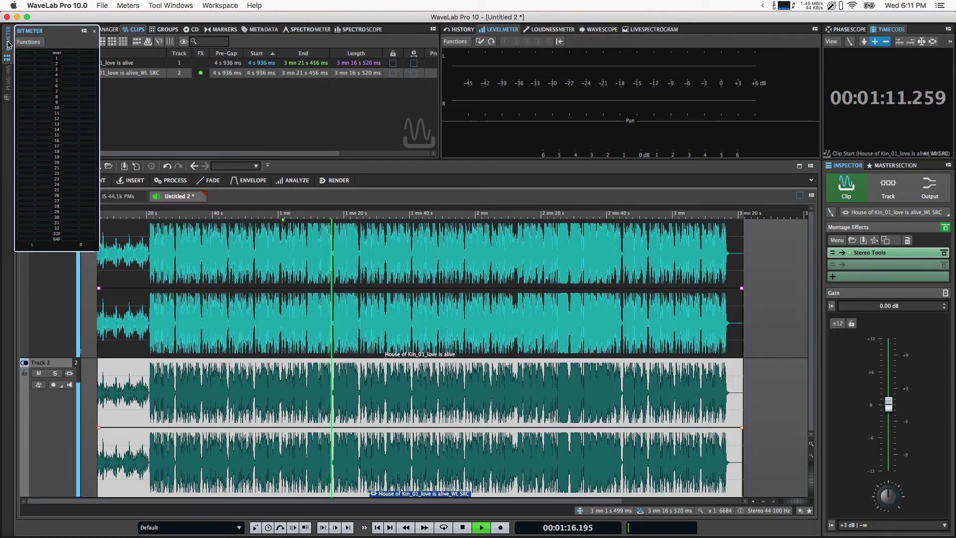
# Stop playback and raise the WL SRC clip's Pre-Gain to +0.001 dB in the Clips list.
pyautogui.click(8, 45)
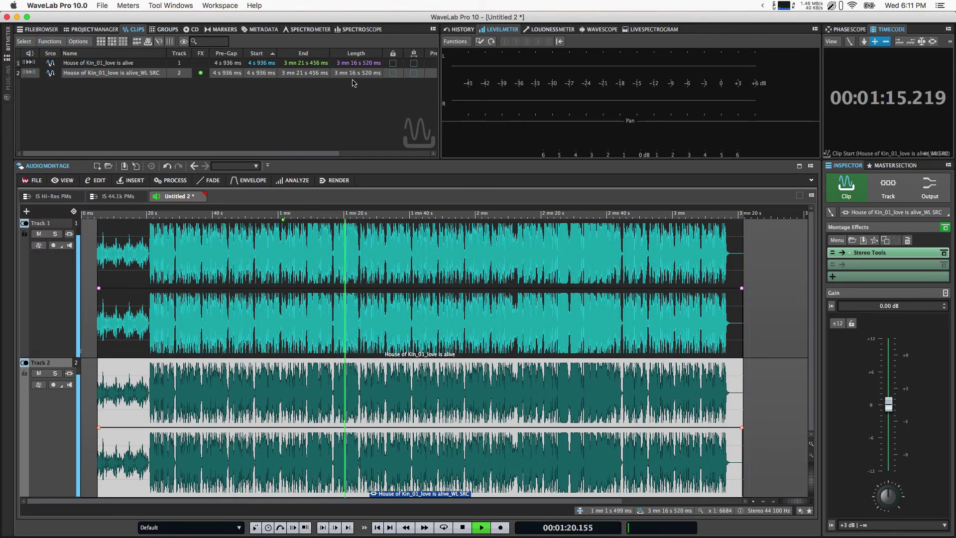
pyautogui.press('space')
pyautogui.hscroll(5, 327, 78)
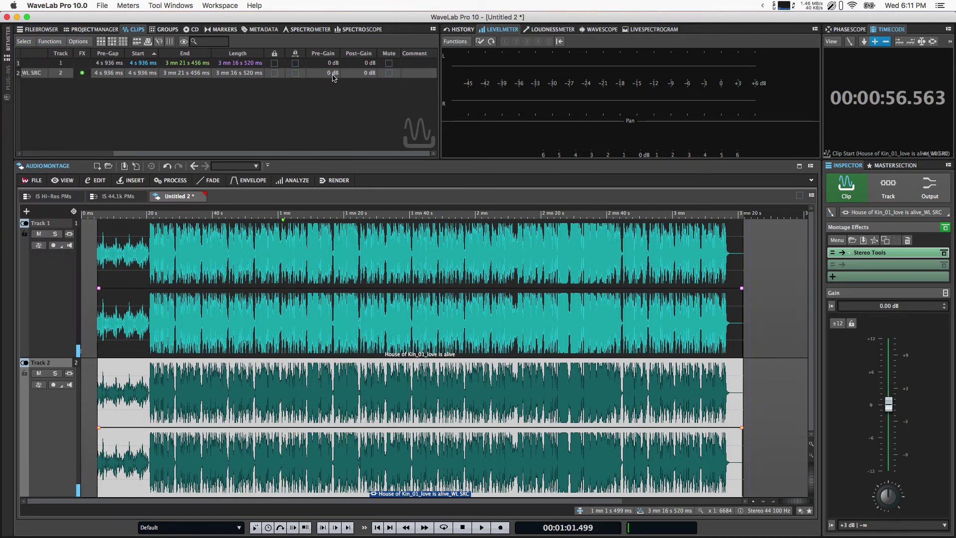
pyautogui.click(329, 74)
pyautogui.click(329, 73)
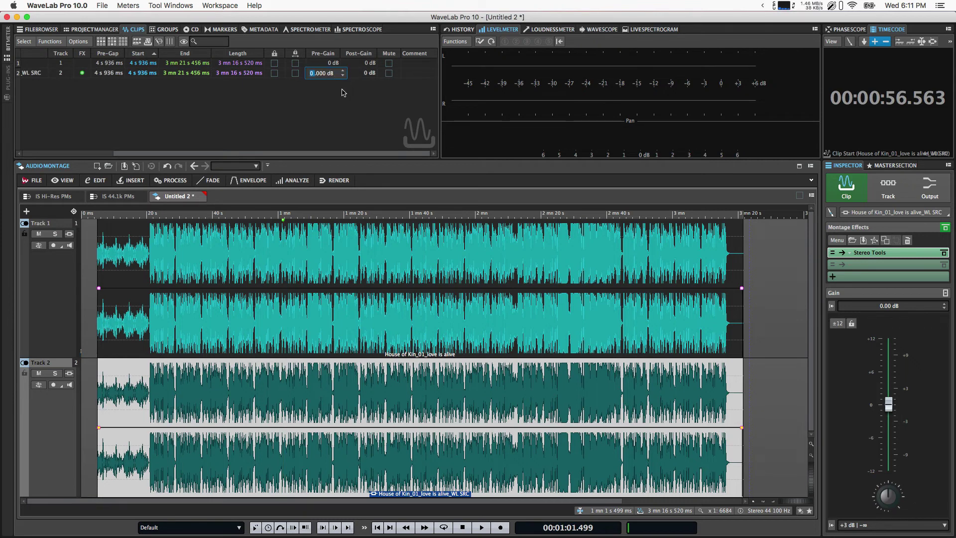
pyautogui.press('Right')
pyautogui.press('Up')
pyautogui.press('Return')
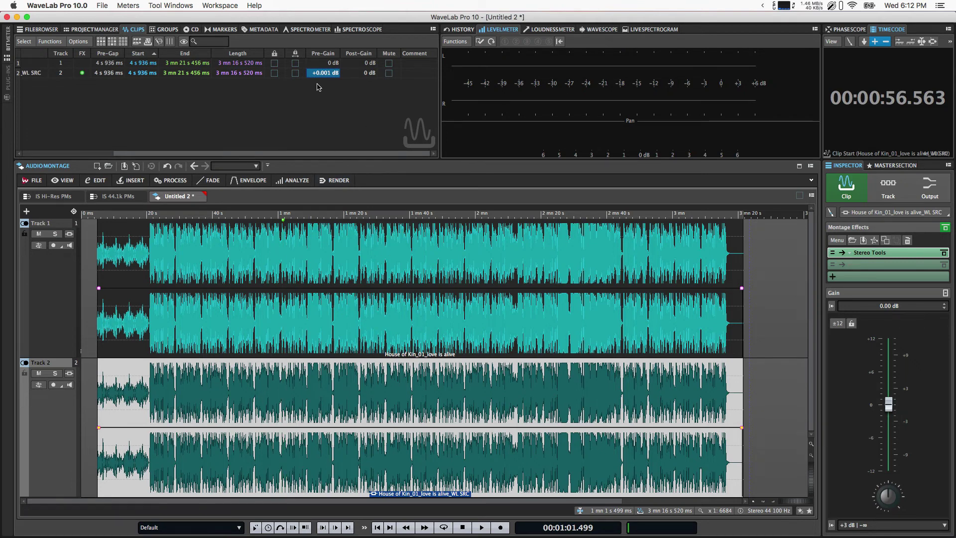
# Play with the Bit Meter to see the residual, then reset the WL SRC Pre-Gain to 0 dB.
pyautogui.press('space')
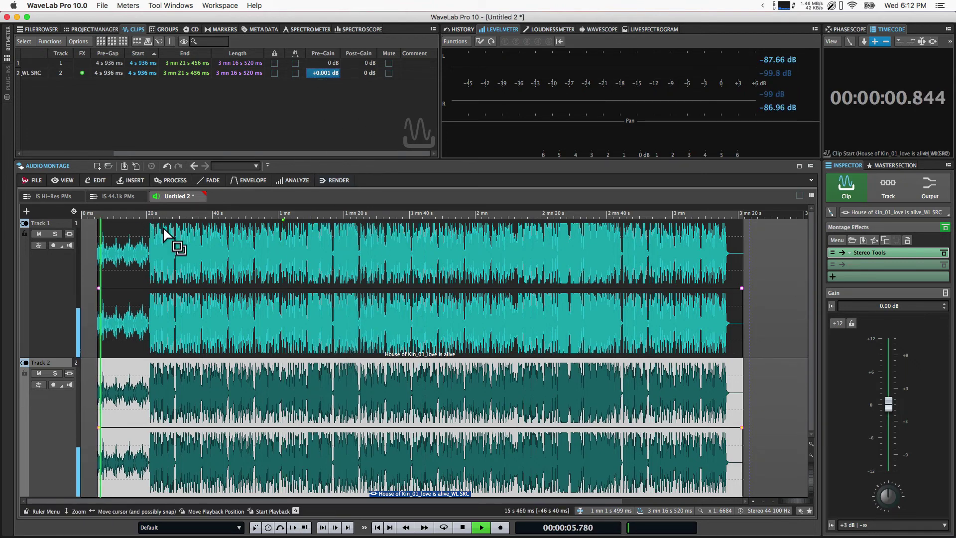
pyautogui.click(7, 48)
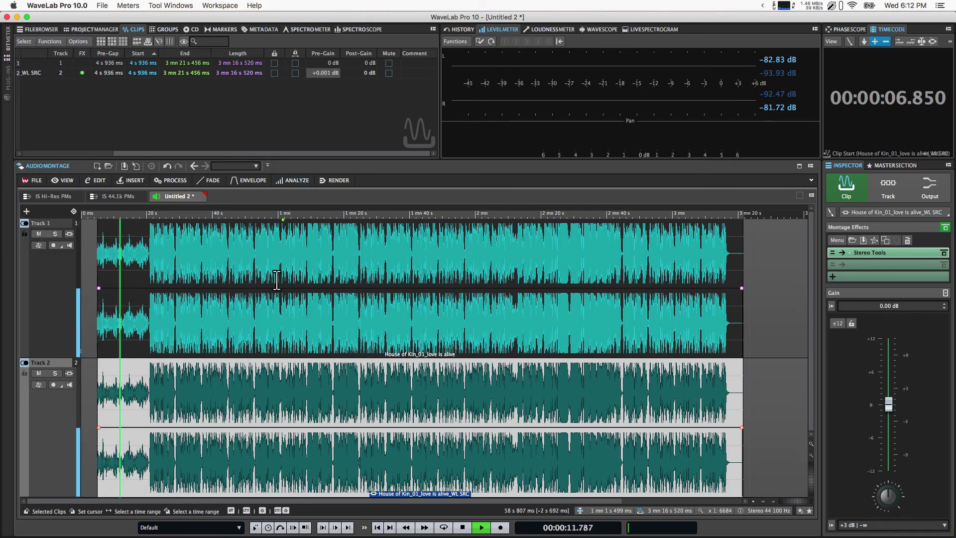
pyautogui.press('space')
pyautogui.doubleClick(323, 73)
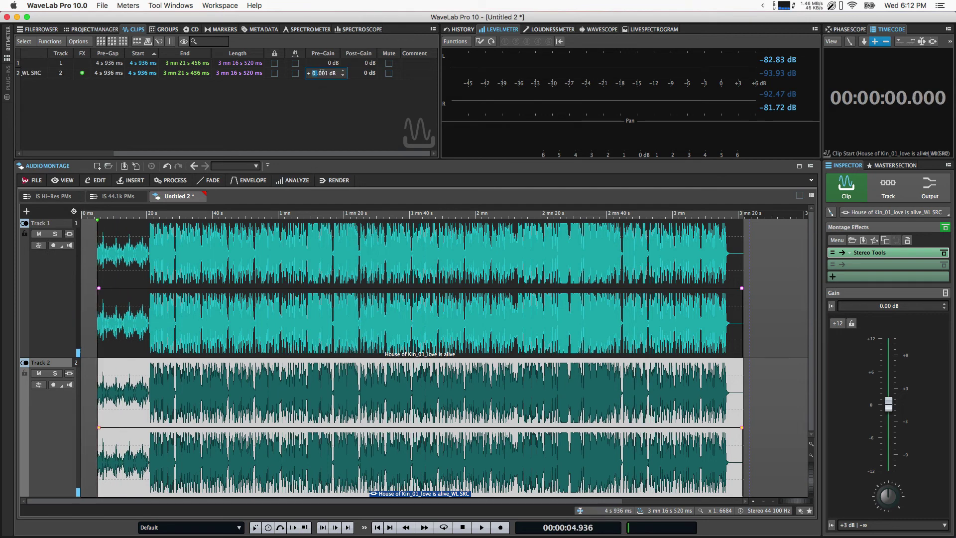
pyautogui.doubleClick(323, 73)
pyautogui.press('BackSpace')
pyautogui.press('Return')
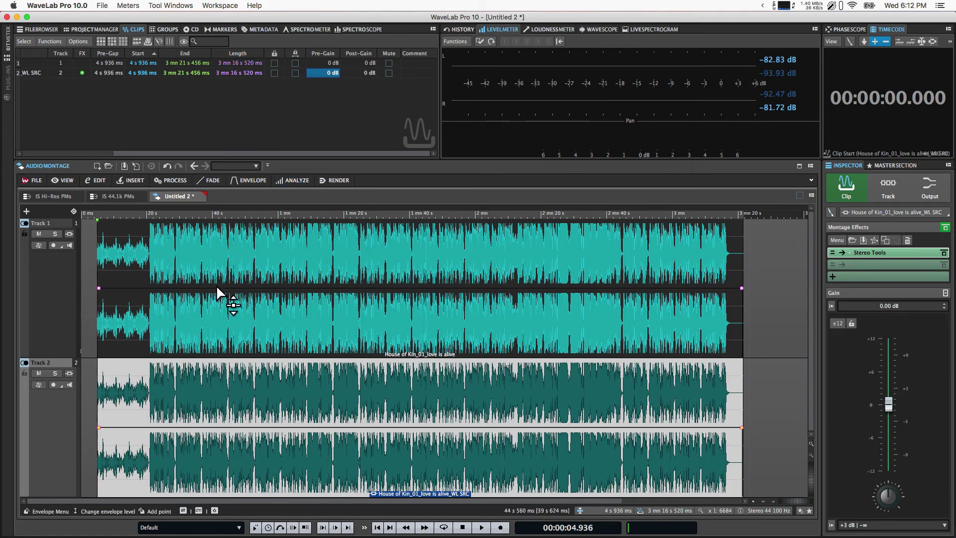
# Check the Resampler in the IS 44.1k PMs batch, then bring the Finder window forward.
pyautogui.click(119, 196)
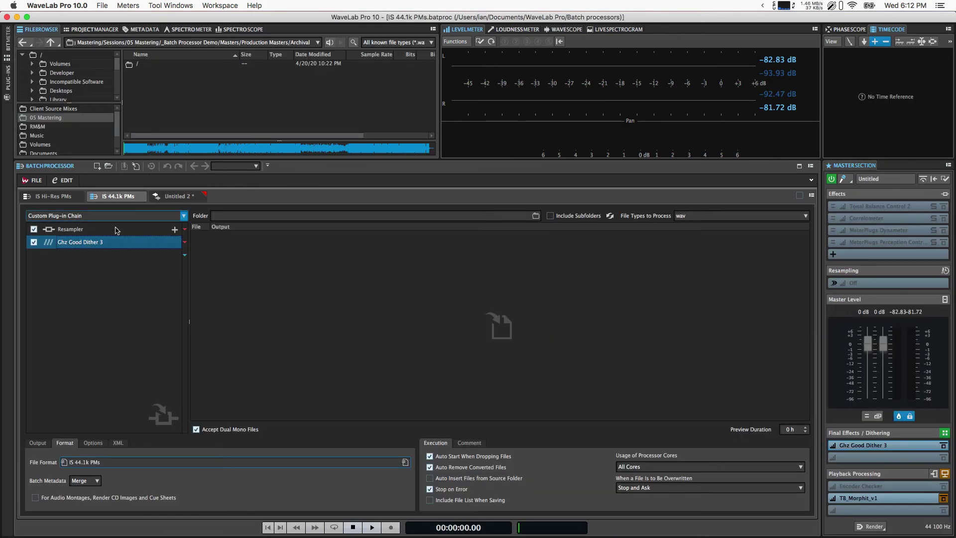
pyautogui.click(84, 234)
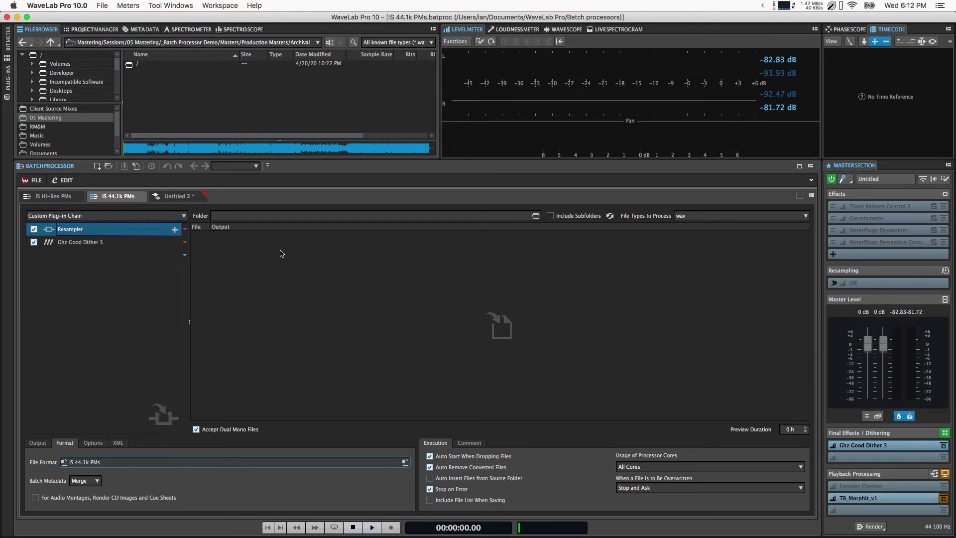
pyautogui.hotkey('ctrl', 'Up')
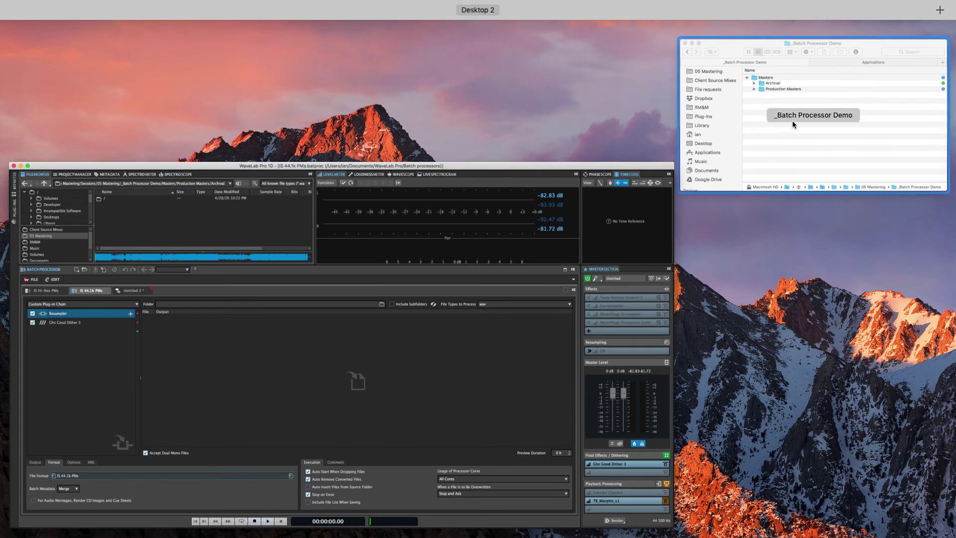
pyautogui.click(793, 120)
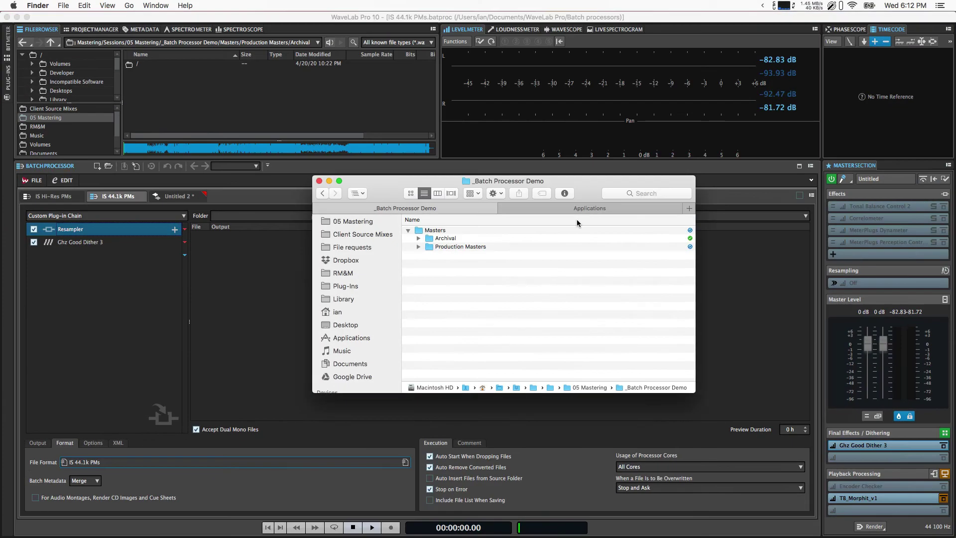
# Load the Production Masters folder's 24 renders into Metadatics from the Dock.
pyautogui.click(419, 246)
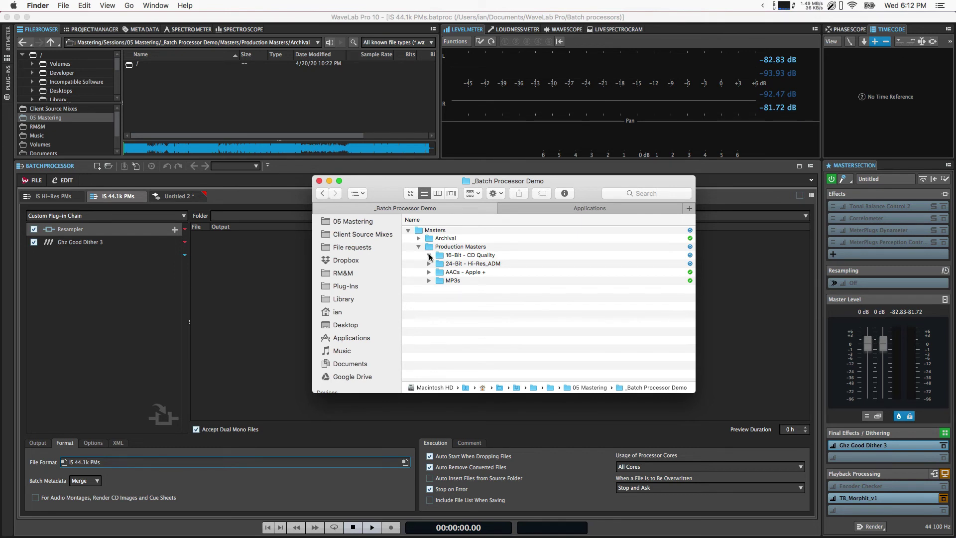
pyautogui.click(428, 255)
pyautogui.click(429, 256)
pyautogui.click(431, 248)
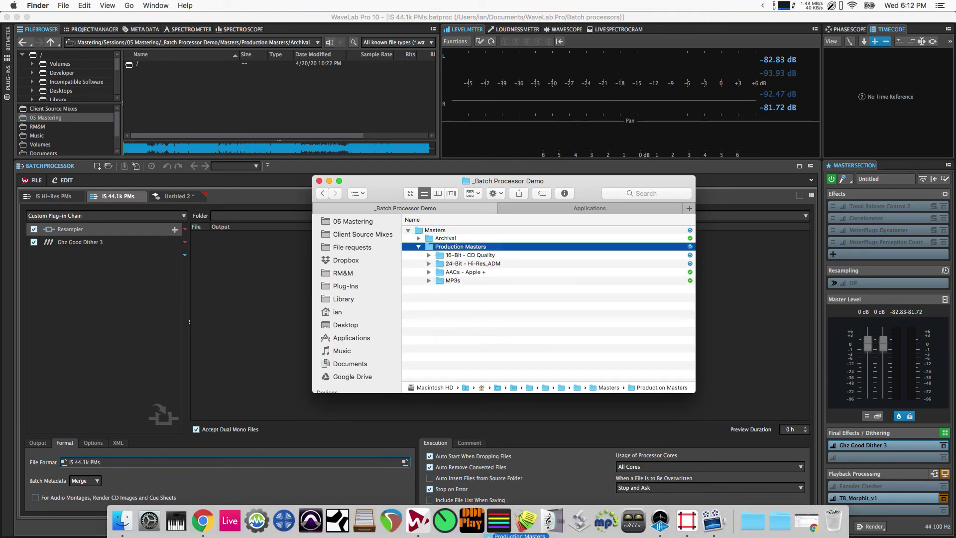
pyautogui.click(522, 529)
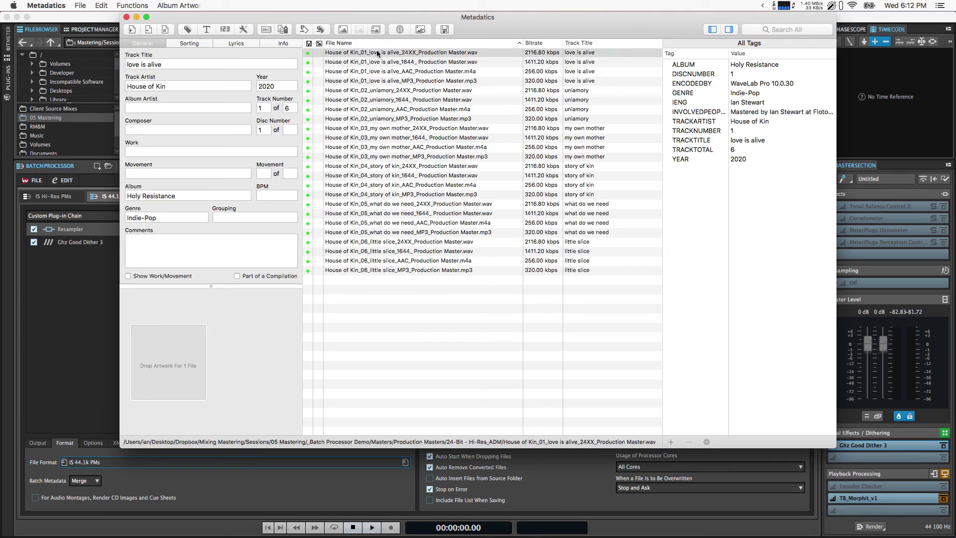
# Step through the tags of the love is alive, uniamory, story of kin and my own mother files.
pyautogui.click(367, 53)
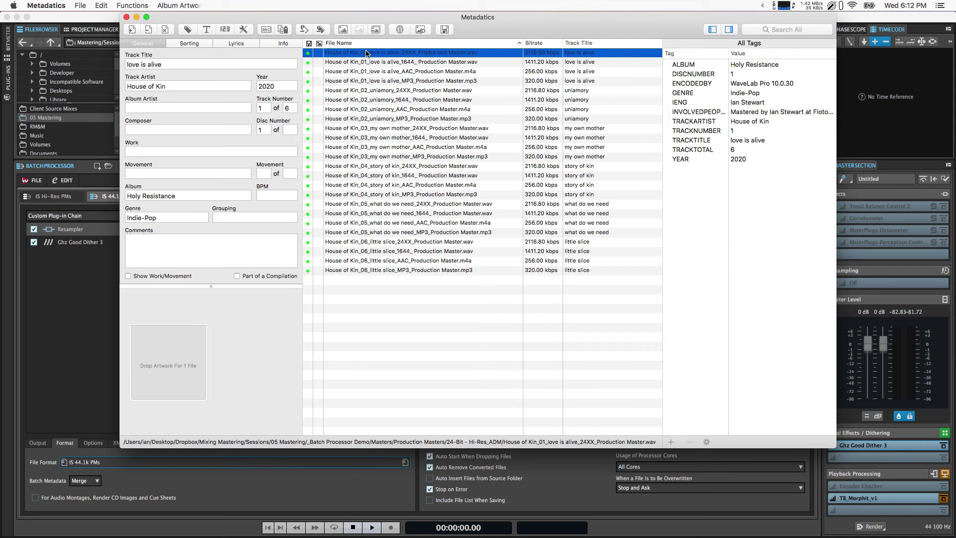
pyautogui.press('Down')
pyautogui.press('Down')
pyautogui.press('Down')
pyautogui.press('Down')
pyautogui.press('Down')
pyautogui.press('Down')
pyautogui.press('Down')
pyautogui.press('Down')
pyautogui.press('Down')
pyautogui.press('Down')
pyautogui.press('Down')
pyautogui.press('Down')
pyautogui.press('Down')
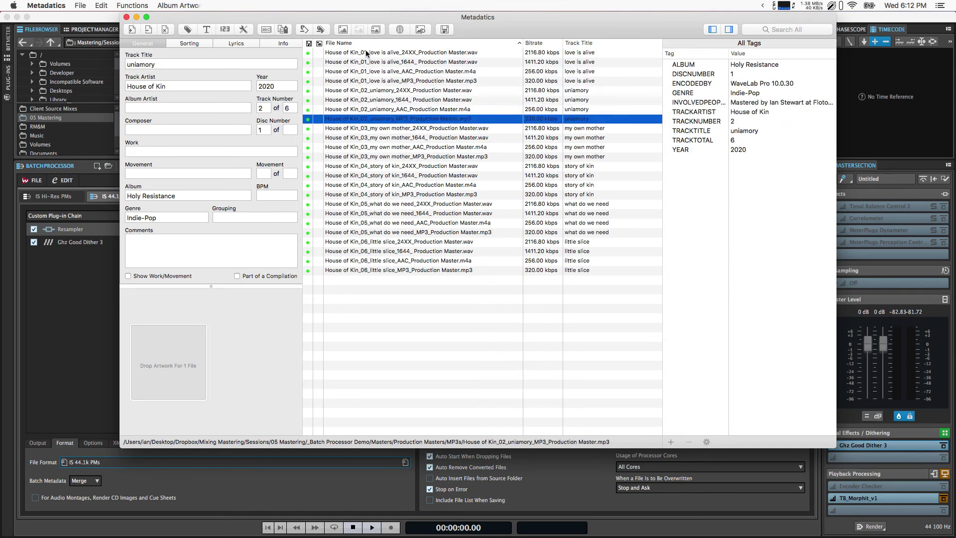
pyautogui.press('Down')
pyautogui.press('Down')
pyautogui.press('Down')
pyautogui.press('Down')
pyautogui.press('Down')
pyautogui.press('Down')
pyautogui.press('Down')
pyautogui.press('Down')
pyautogui.press('Down')
pyautogui.press('Down')
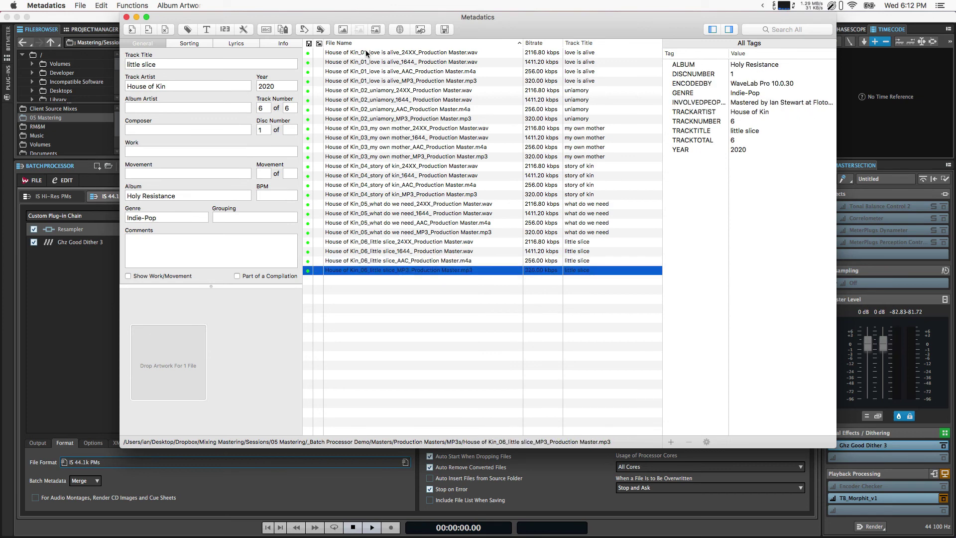
pyautogui.press('Up')
pyautogui.press('Up')
pyautogui.press('Up')
pyautogui.press('Up')
pyautogui.press('Up')
pyautogui.press('Up')
pyautogui.press('Up')
pyautogui.press('Up')
pyautogui.press('Up')
pyautogui.press('Up')
pyautogui.press('Up')
pyautogui.press('Up')
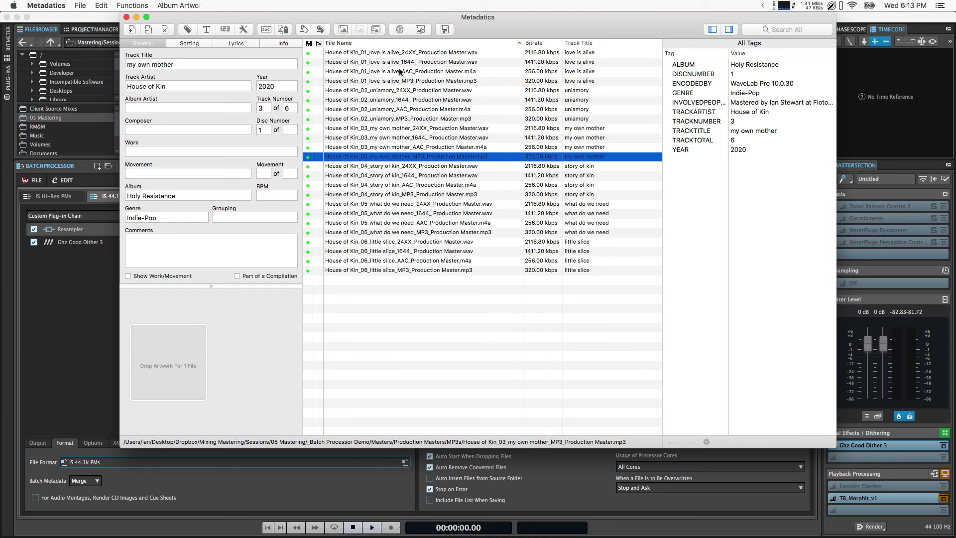
# Compare tags across the four love is alive versions and the uniamory MP3, then close Metadatics.
pyautogui.click(391, 54)
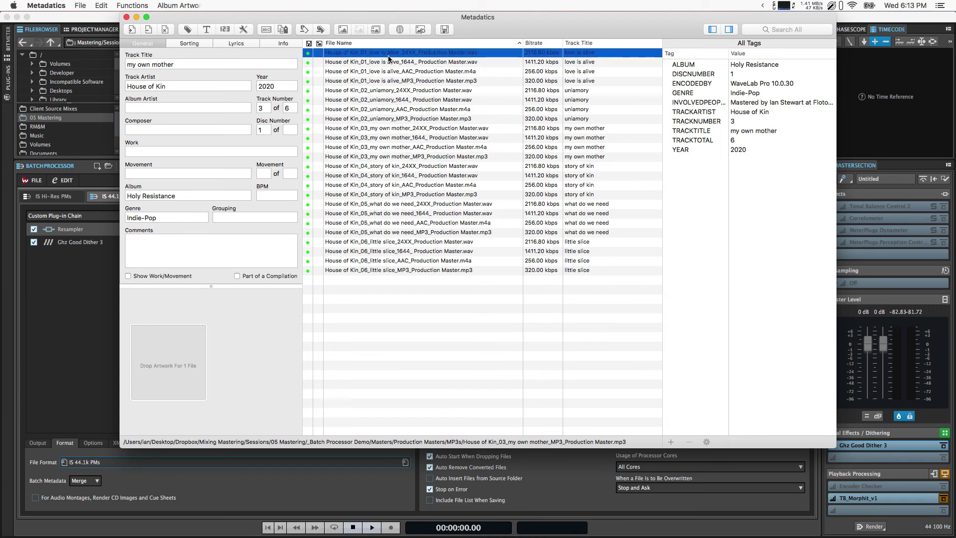
pyautogui.keyDown('shift'); pyautogui.click(381, 82); pyautogui.keyUp('shift')
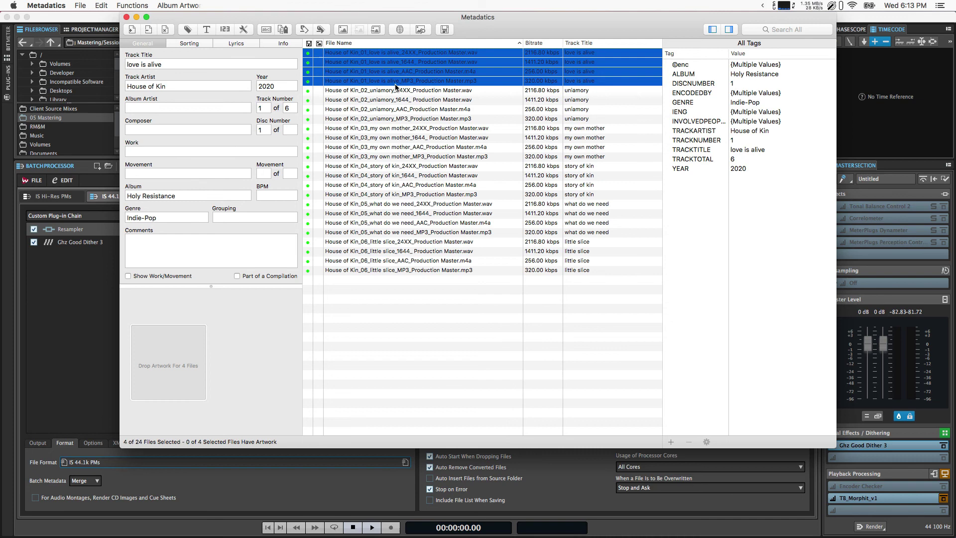
pyautogui.click(388, 119)
pyautogui.click(384, 54)
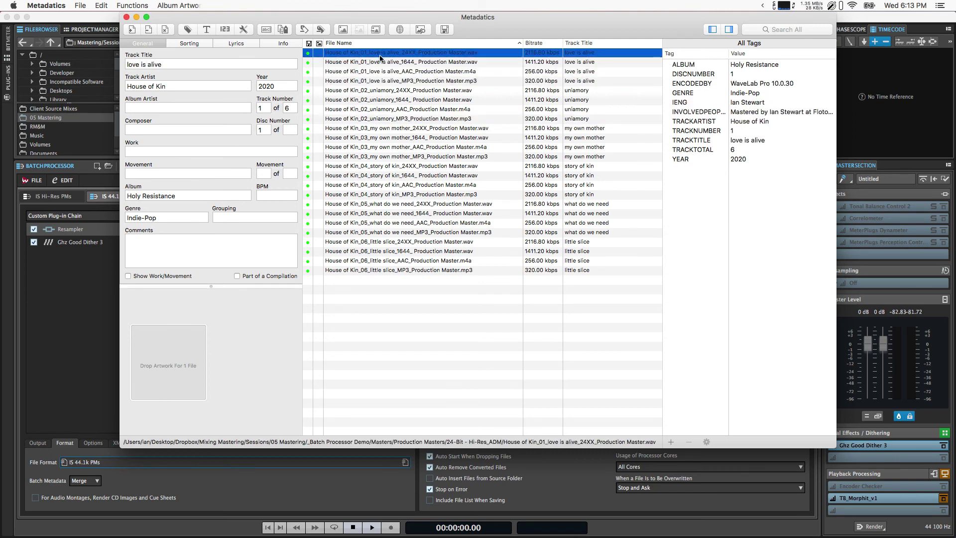
pyautogui.click(126, 18)
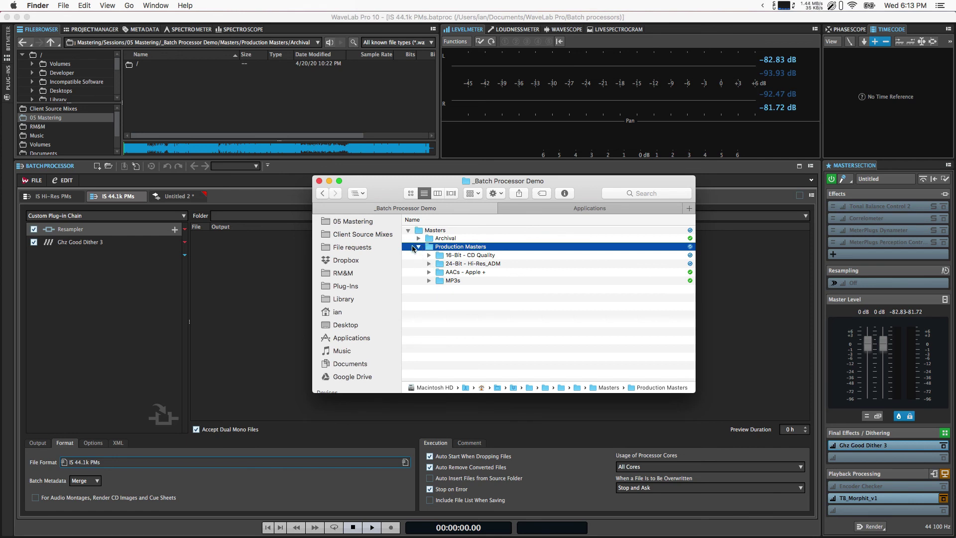
# Bring WaveLab Pro 10's IS 44.1k PMs batch processor back in front of Finder.
pyautogui.click(264, 282)
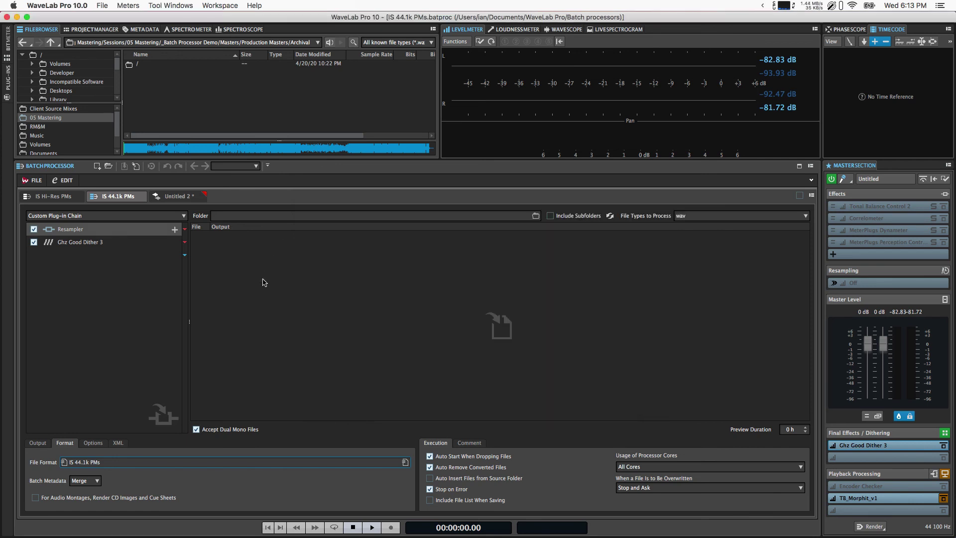